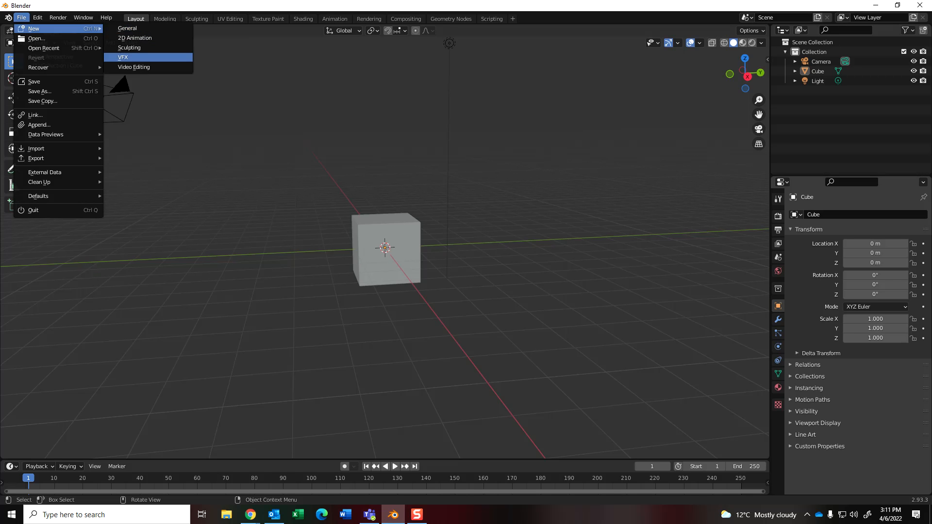
Create a new VFX project without saving the current one, and enable nodes in the Compositing workspace
{"action": "left_click", "coordinate": [130, 57]}
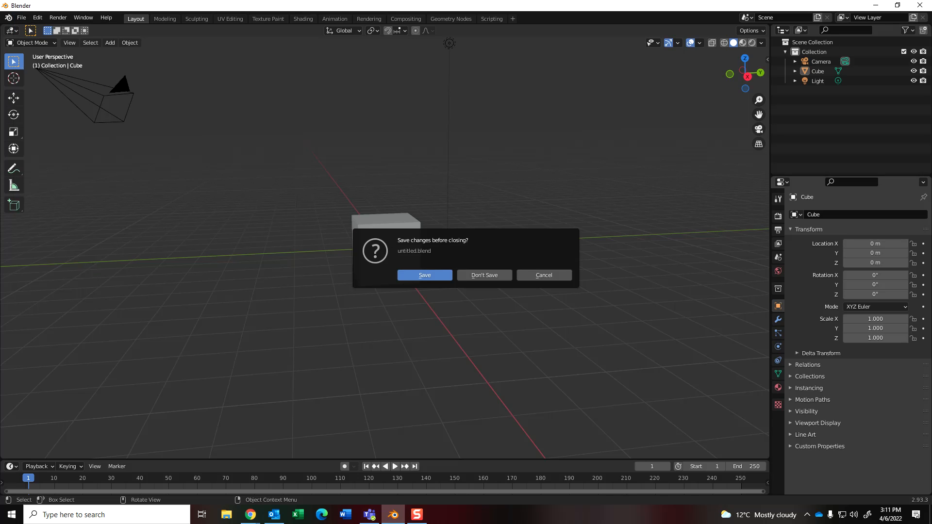
{"action": "left_click", "coordinate": [484, 276]}
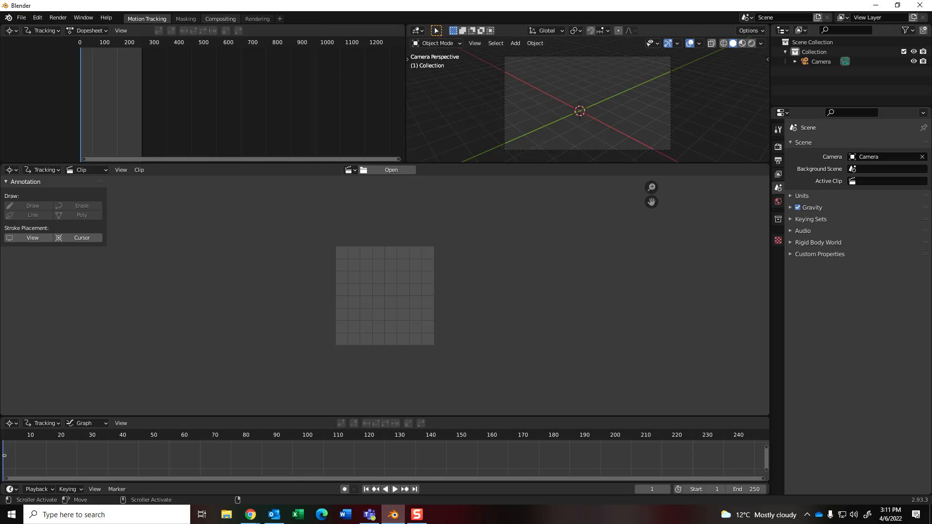
{"action": "left_click", "coordinate": [220, 18]}
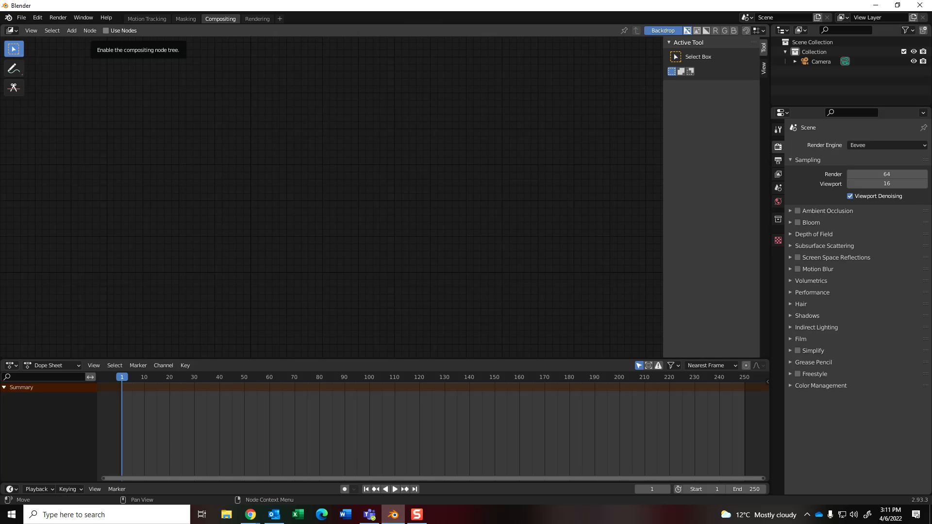
{"action": "left_click", "coordinate": [106, 31]}
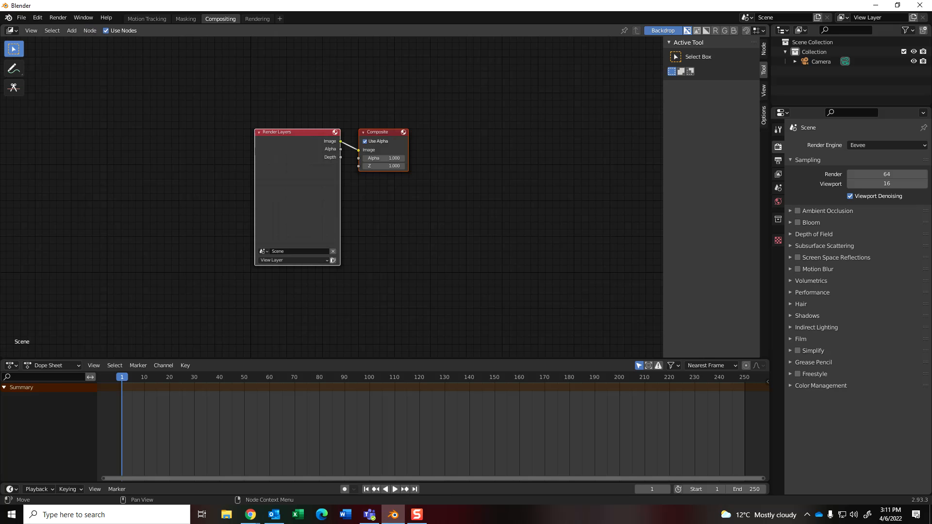
Delete the Render Layers node and move the Composite node to the far right of the node area
{"action": "left_click", "coordinate": [387, 150]}
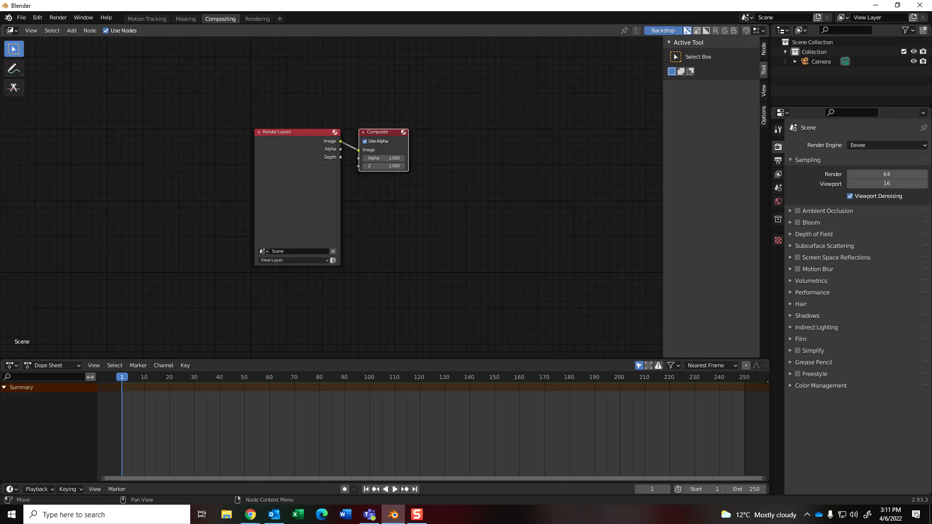
{"action": "left_click_drag", "start_coordinate": [384, 134], "coordinate": [610, 118]}
{"action": "left_click", "coordinate": [297, 192]}
{"action": "key", "text": "x"}
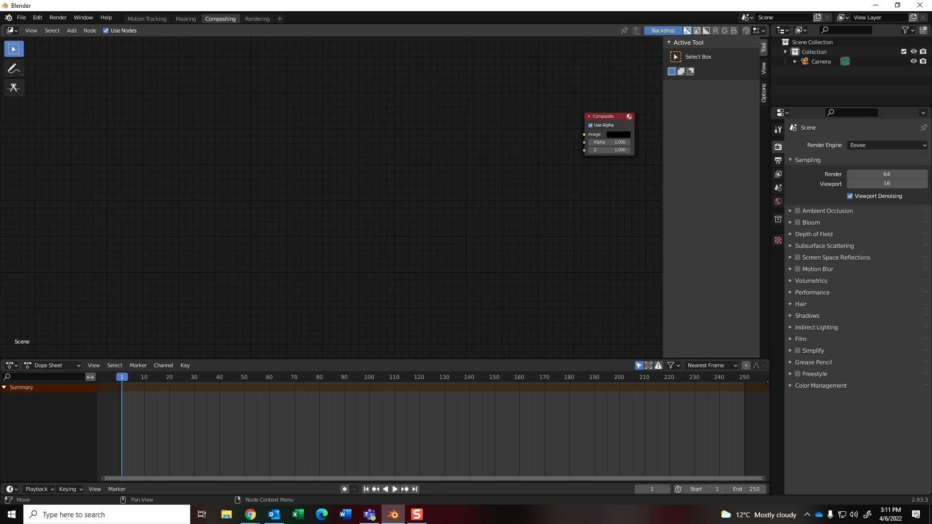
{"action": "left_click_drag", "start_coordinate": [610, 117], "coordinate": [609, 114]}
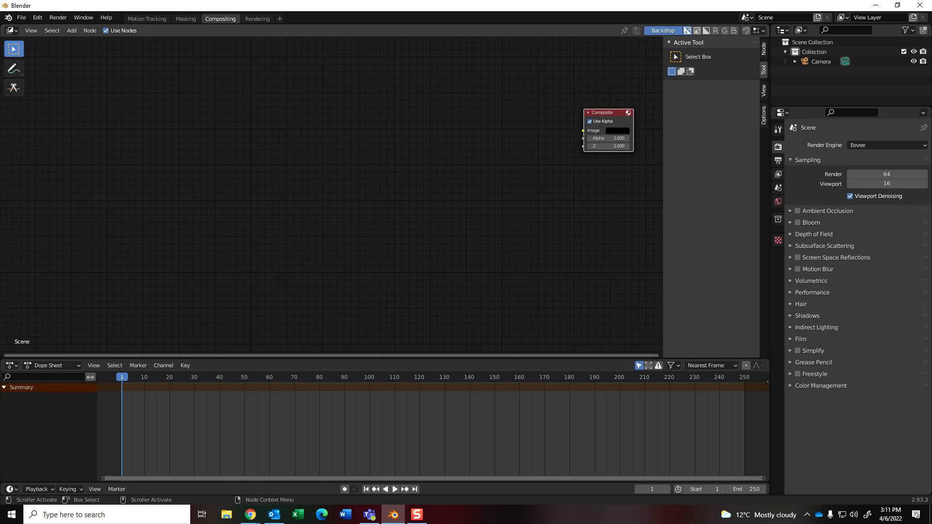
{"action": "left_click_drag", "start_coordinate": [608, 113], "coordinate": [612, 105]}
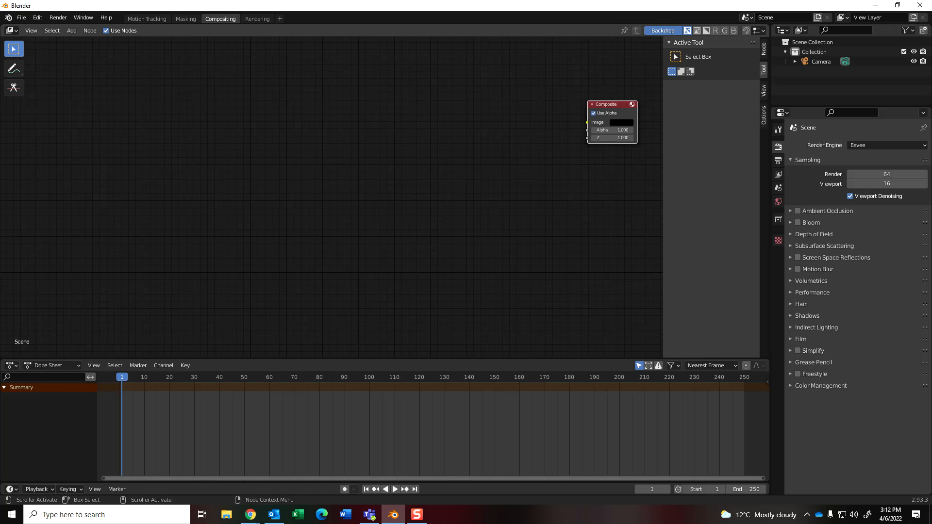
{"action": "left_click_drag", "start_coordinate": [613, 106], "coordinate": [618, 107]}
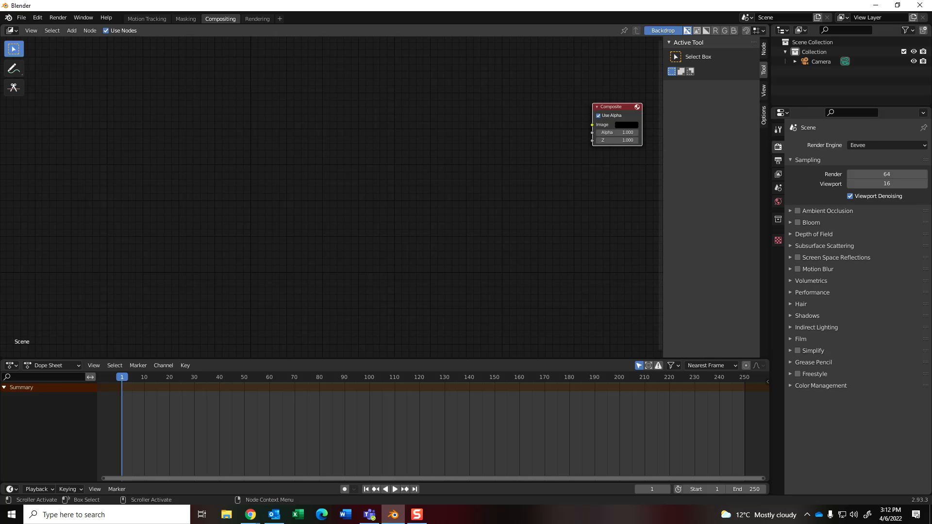
{"action": "left_click_drag", "start_coordinate": [618, 107], "coordinate": [622, 106]}
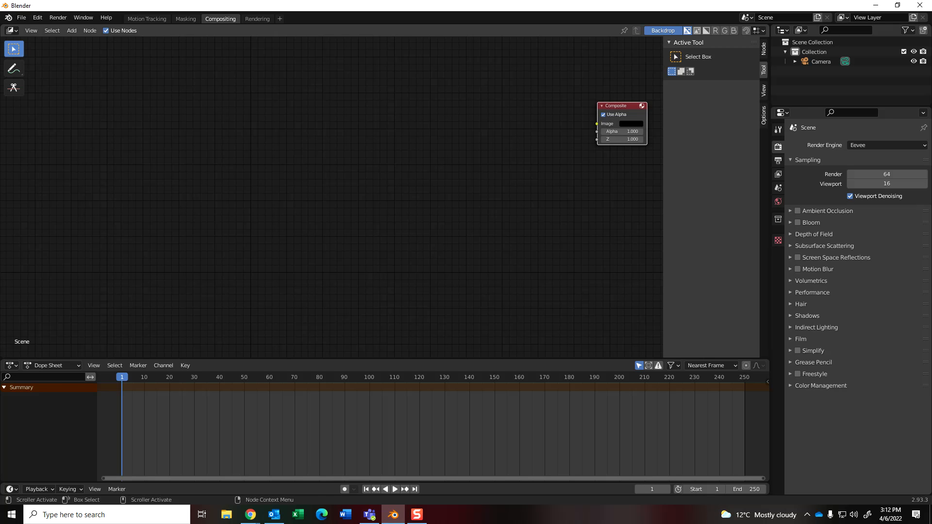
Add a Movie Clip input node at the far left of the node area, level with the Composite node
{"action": "key", "text": "shift+a"}
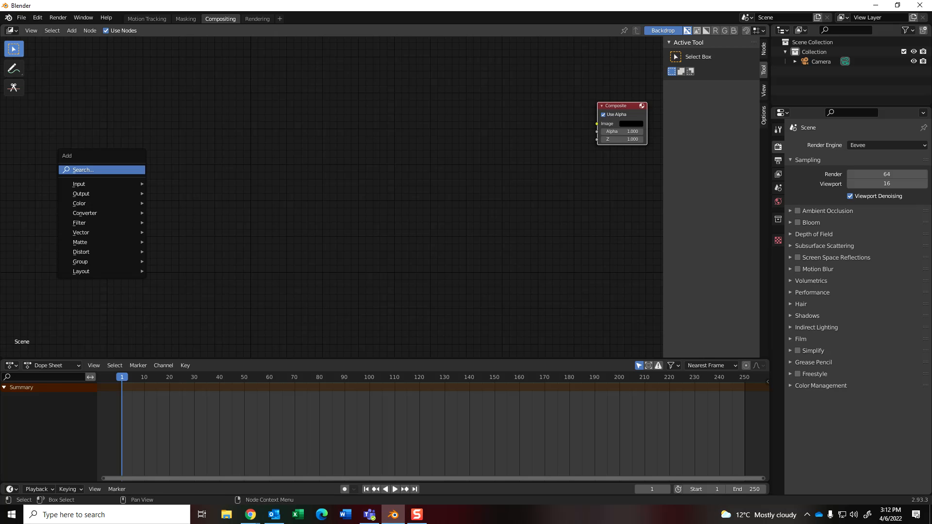
{"action": "mouse_move", "coordinate": [121, 184]}
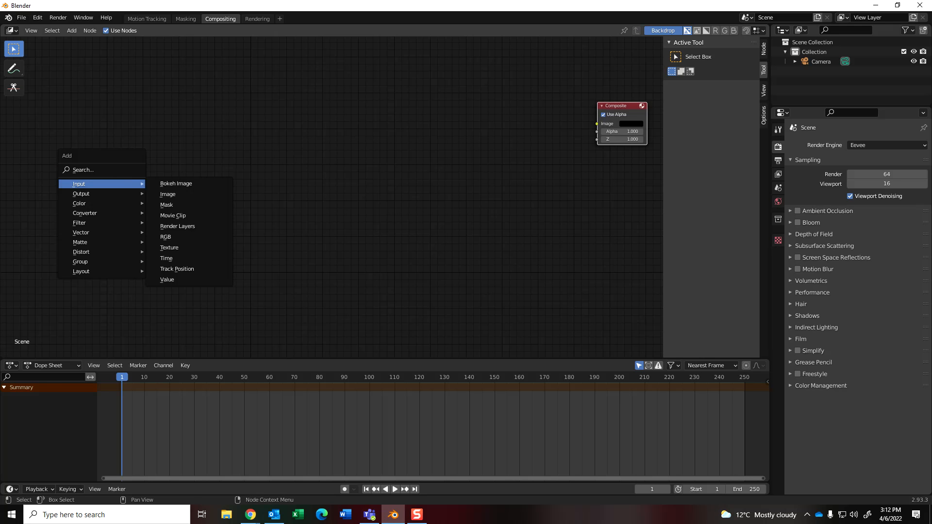
{"action": "left_click", "coordinate": [173, 216]}
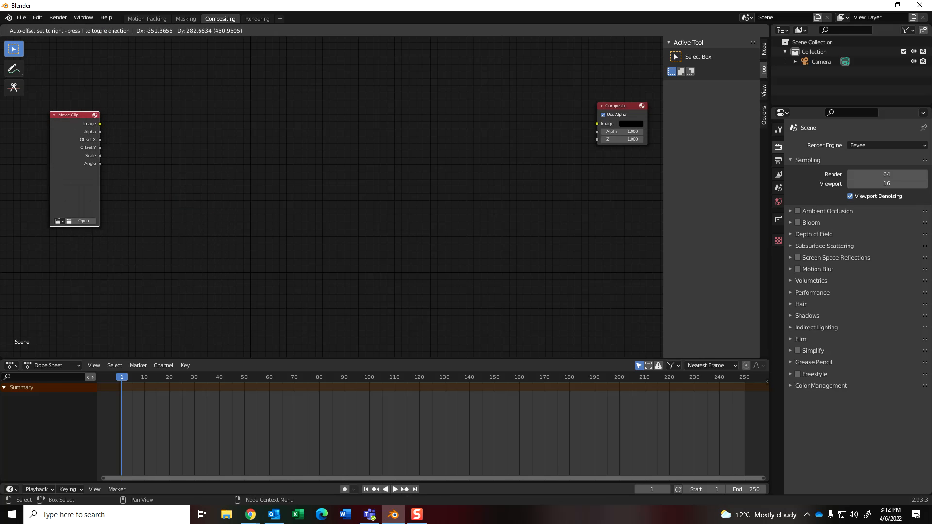
{"action": "left_click", "coordinate": [47, 111]}
Load "Me sitting down.MOV" from the Green Screening folder under Stock videos > video tests into the Movie Clip node
{"action": "left_click", "coordinate": [78, 221]}
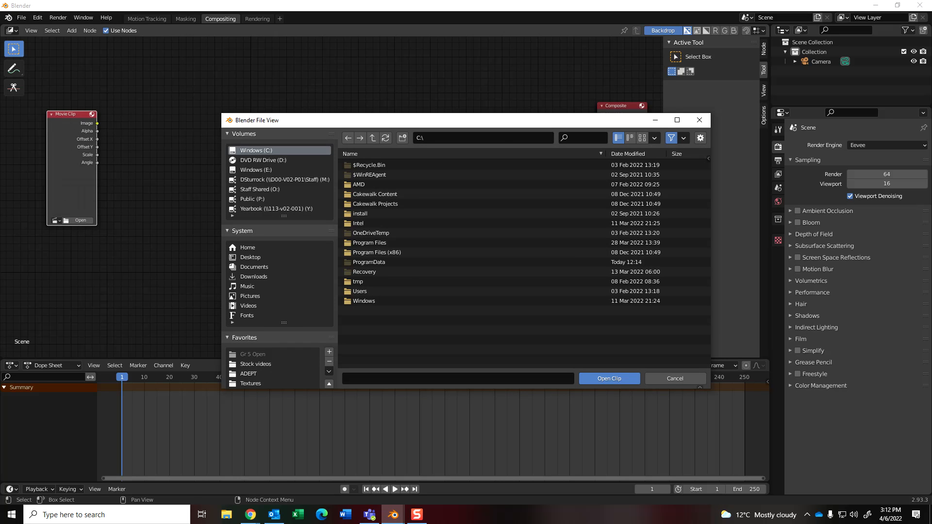
{"action": "left_click", "coordinate": [248, 373]}
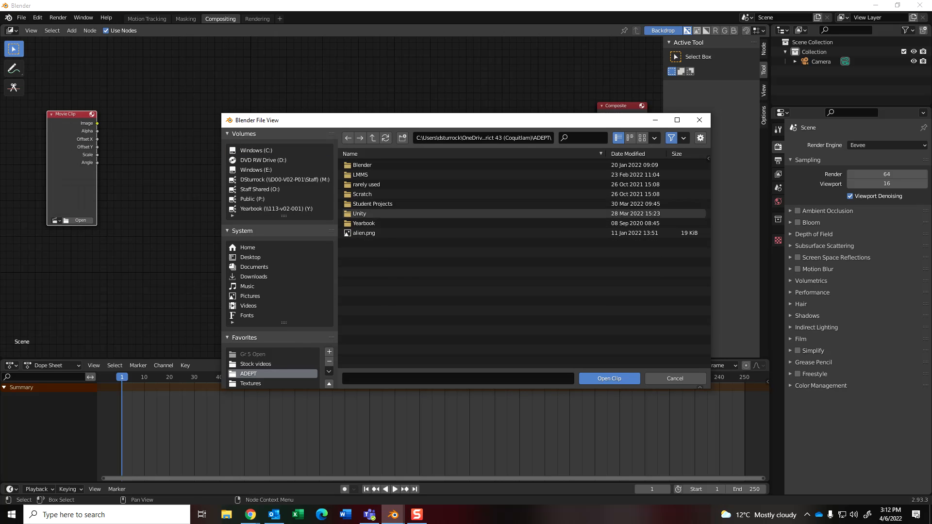
{"action": "left_click", "coordinate": [370, 214]}
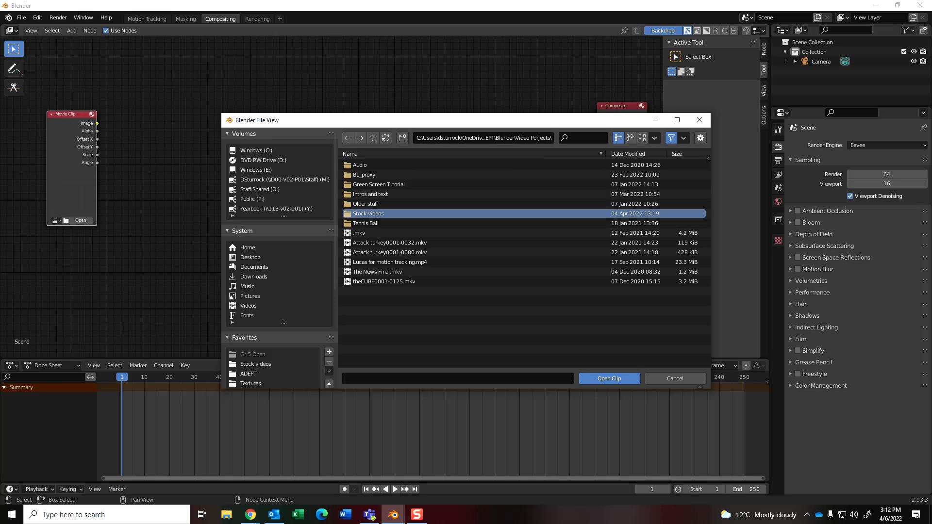
{"action": "left_click", "coordinate": [369, 213]}
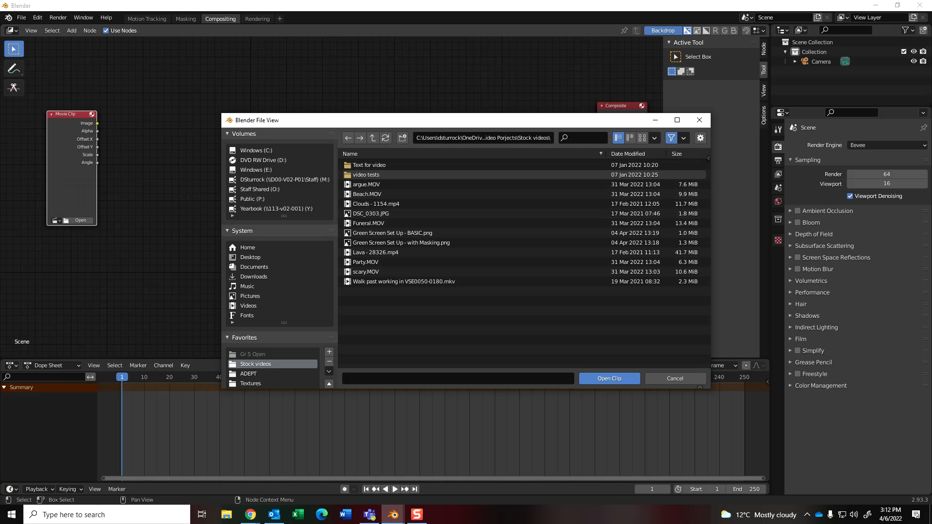
{"action": "left_click", "coordinate": [366, 174]}
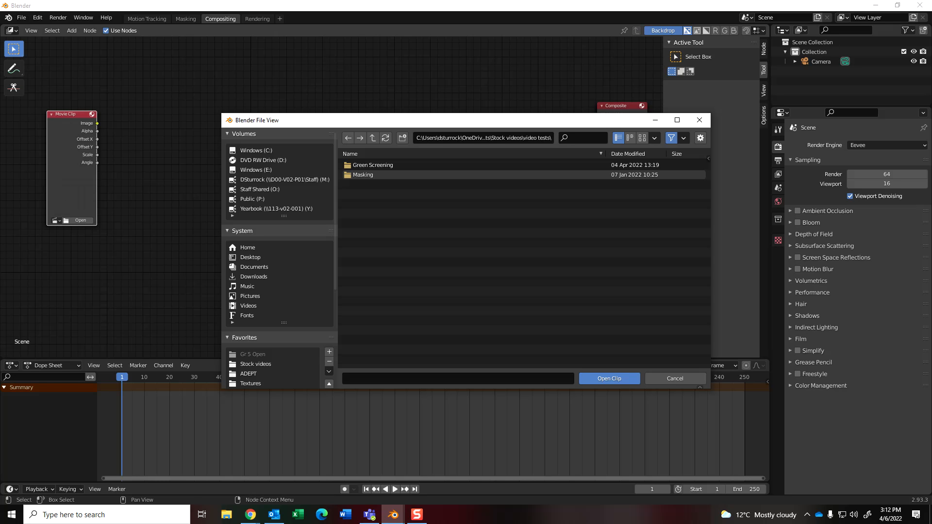
{"action": "left_click", "coordinate": [373, 165]}
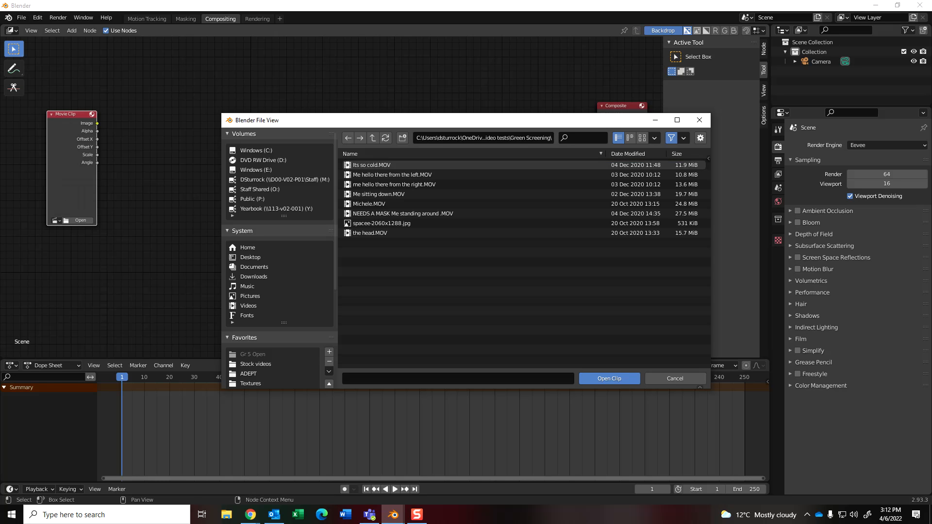
{"action": "double_click", "coordinate": [379, 194]}
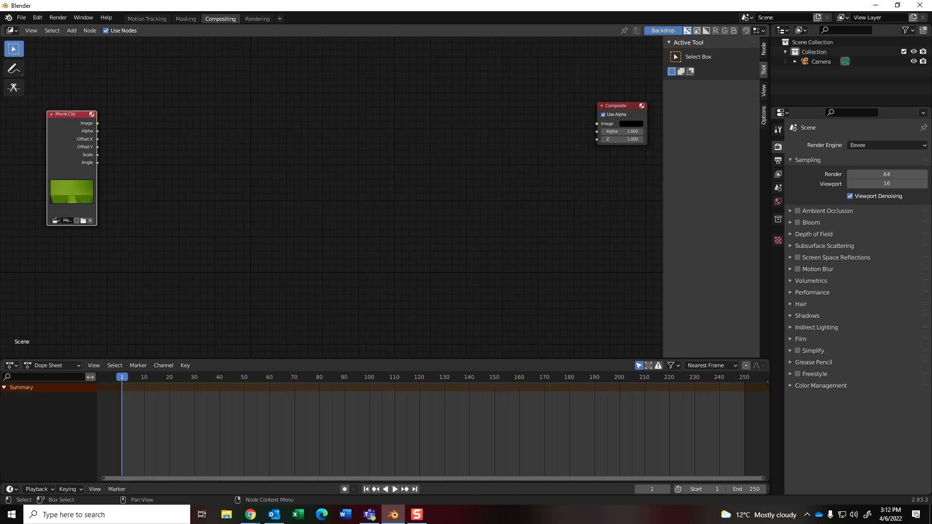
Add a Viewer node below the Composite node and link the Movie Clip's Image output to its Image input
{"action": "key", "text": "ctrl"}
{"action": "key", "text": "shift+a"}
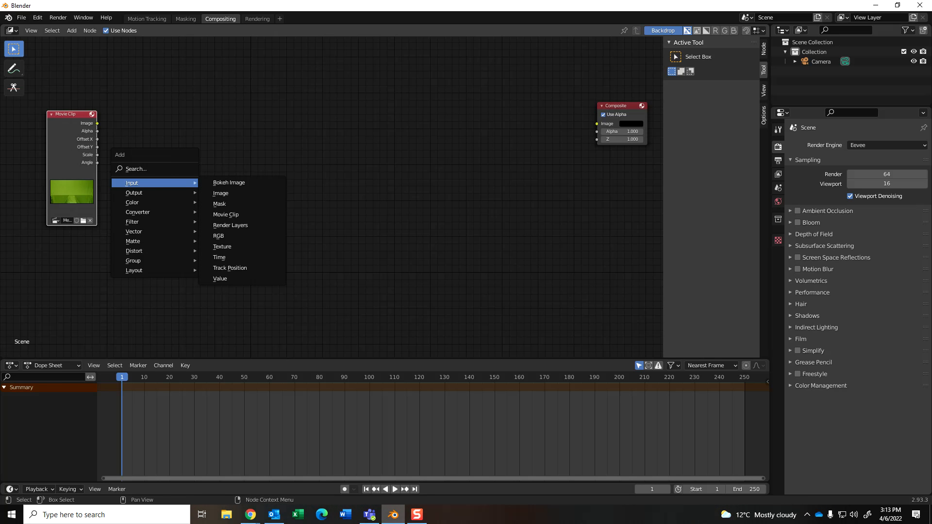
{"action": "mouse_move", "coordinate": [146, 193]}
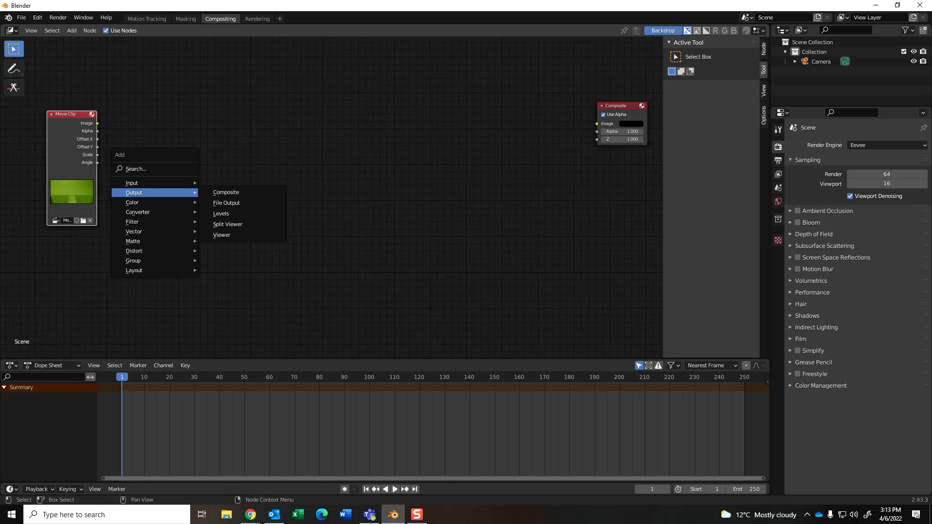
{"action": "left_click", "coordinate": [222, 235]}
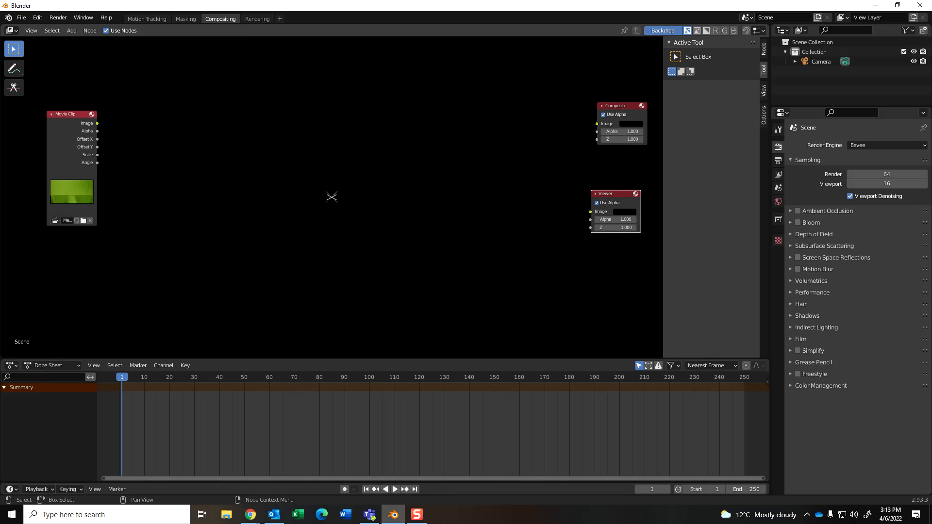
{"action": "left_click_drag", "start_coordinate": [98, 124], "coordinate": [590, 212]}
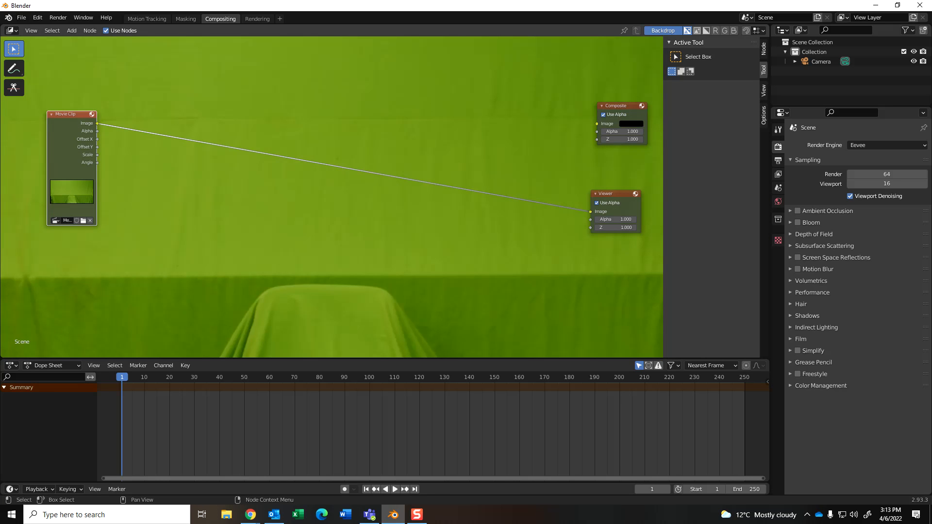
{"action": "key", "text": "v"}
{"action": "key", "text": "v"}
{"action": "key", "text": "v"}
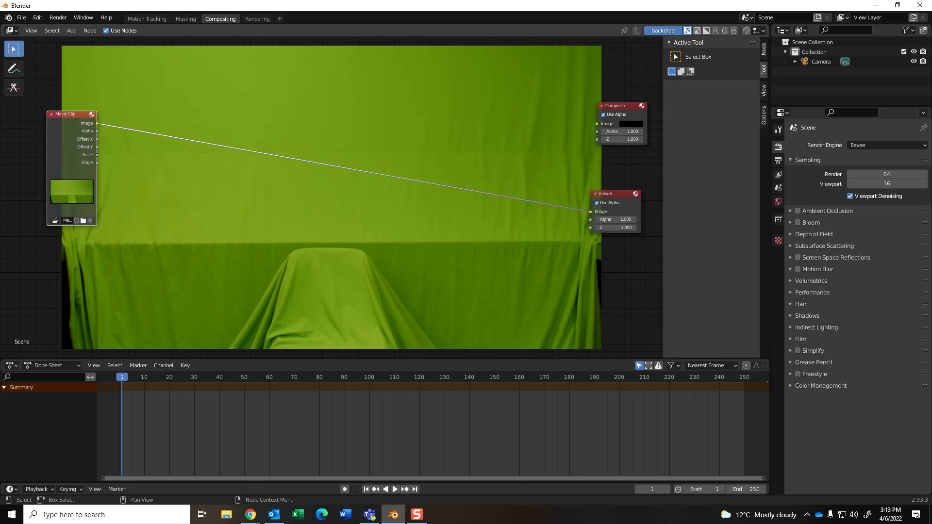
{"action": "left_click", "coordinate": [763, 116]}
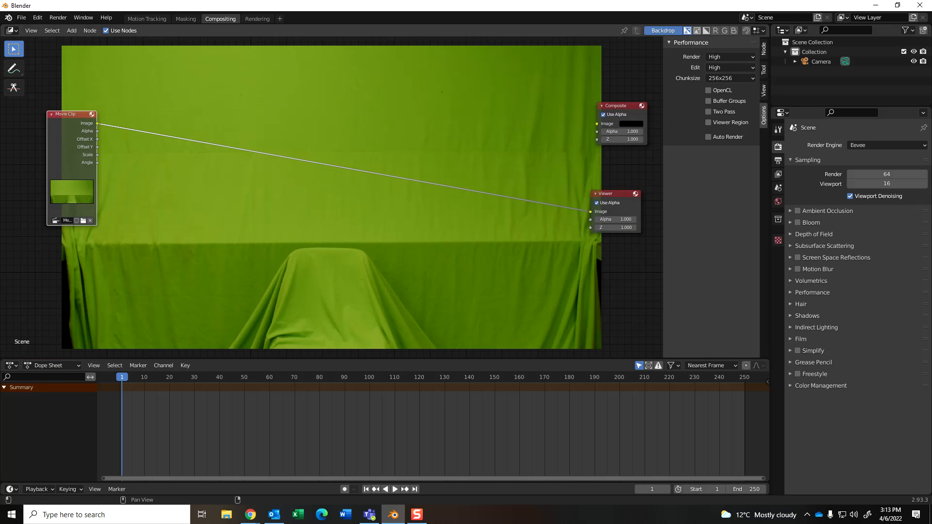
{"action": "left_click", "coordinate": [764, 90]}
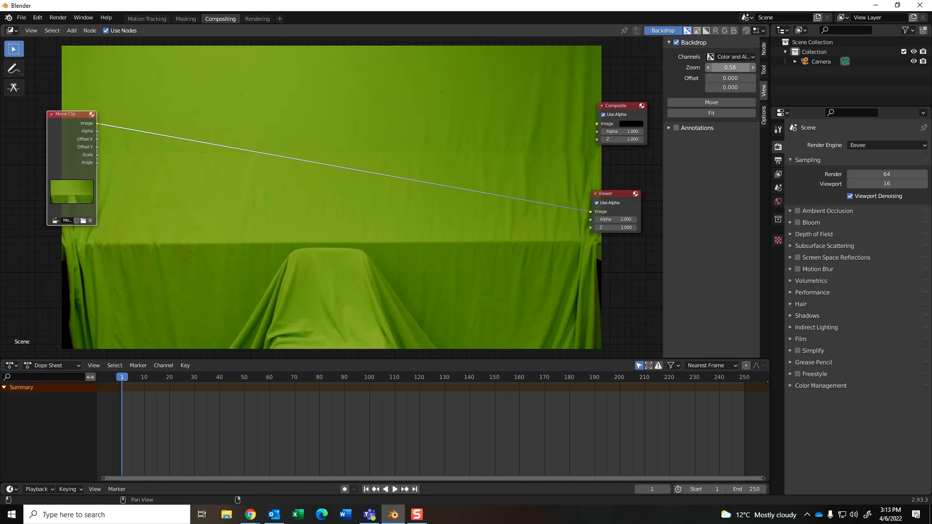
{"action": "left_click", "coordinate": [764, 49]}
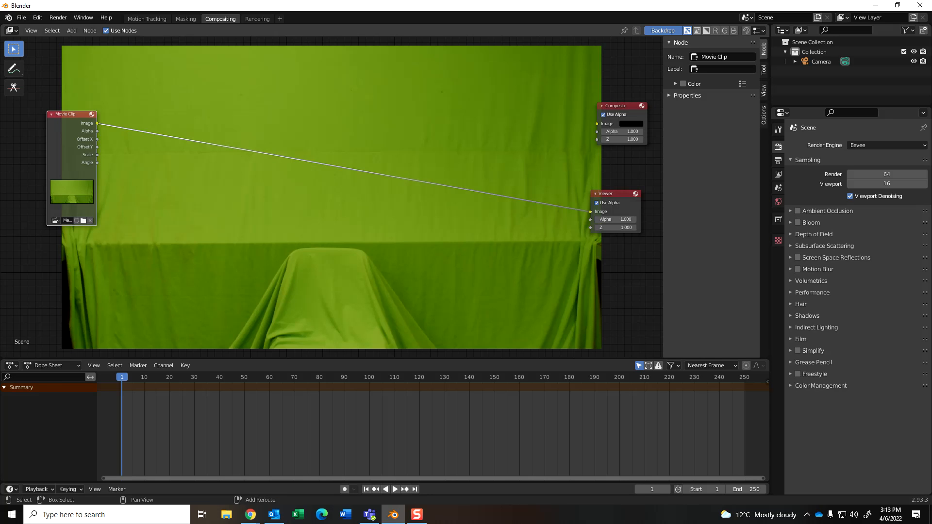
Add a Keying node and insert it on the link between the Movie Clip and Viewer nodes
{"action": "key", "text": "shift+a"}
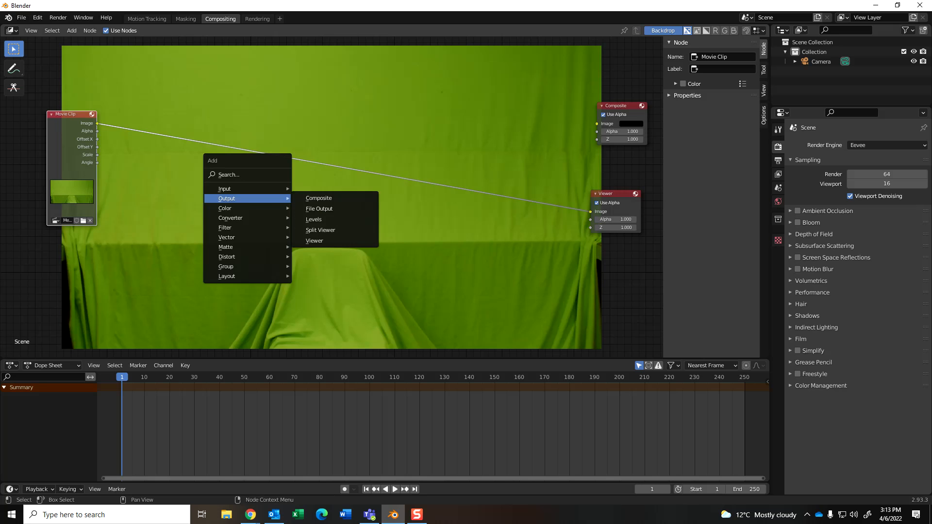
{"action": "left_click", "coordinate": [262, 176]}
{"action": "type", "text": "key"}
{"action": "key", "text": "Return"}
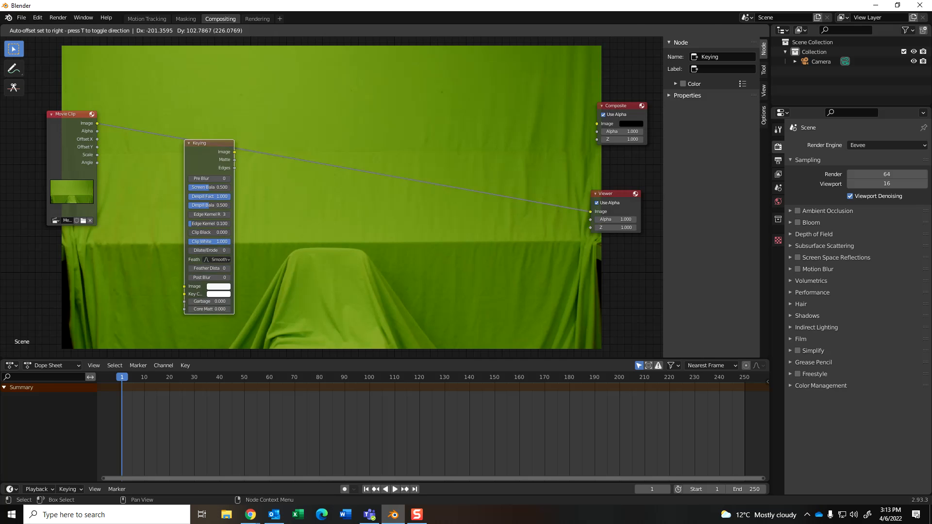
{"action": "left_click", "coordinate": [194, 115]}
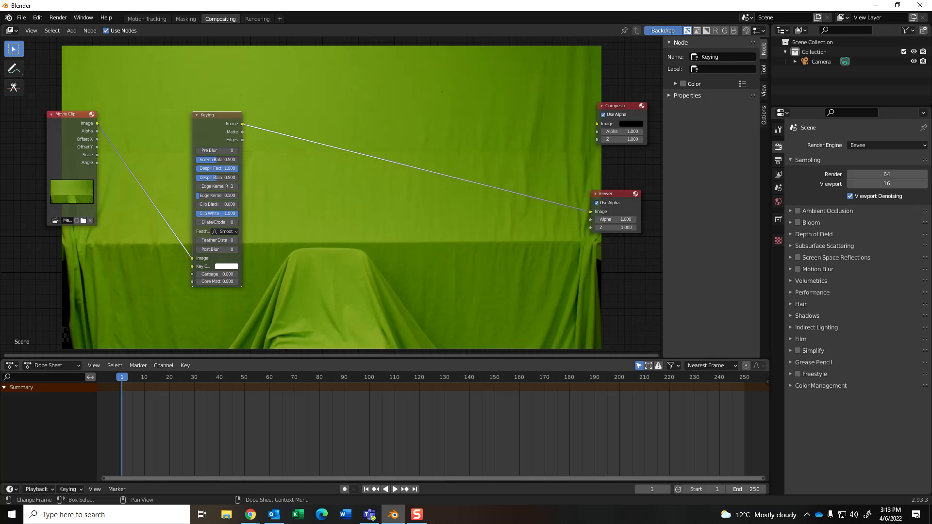
Move the playhead to frame 192, where the seated subject is in front of the green screen
{"action": "left_click", "coordinate": [272, 378]}
{"action": "left_click", "coordinate": [297, 377]}
{"action": "left_click", "coordinate": [379, 377]}
{"action": "left_click", "coordinate": [442, 378]}
{"action": "left_click", "coordinate": [509, 377]}
{"action": "left_click", "coordinate": [565, 377]}
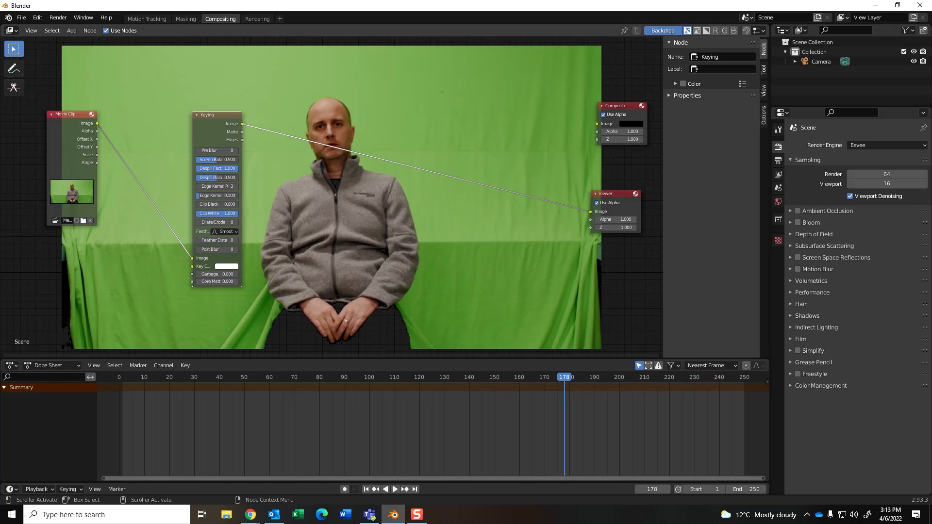
{"action": "left_click", "coordinate": [592, 378]}
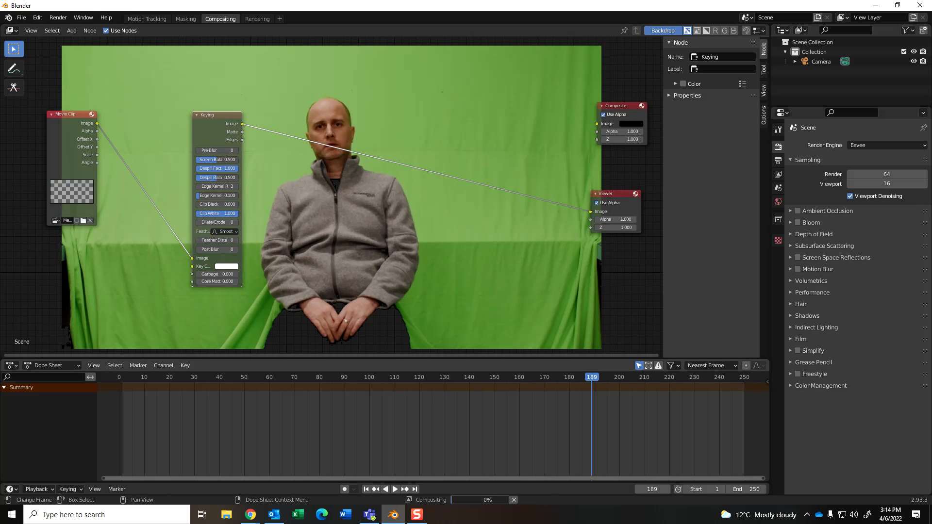
{"action": "left_click", "coordinate": [637, 377]}
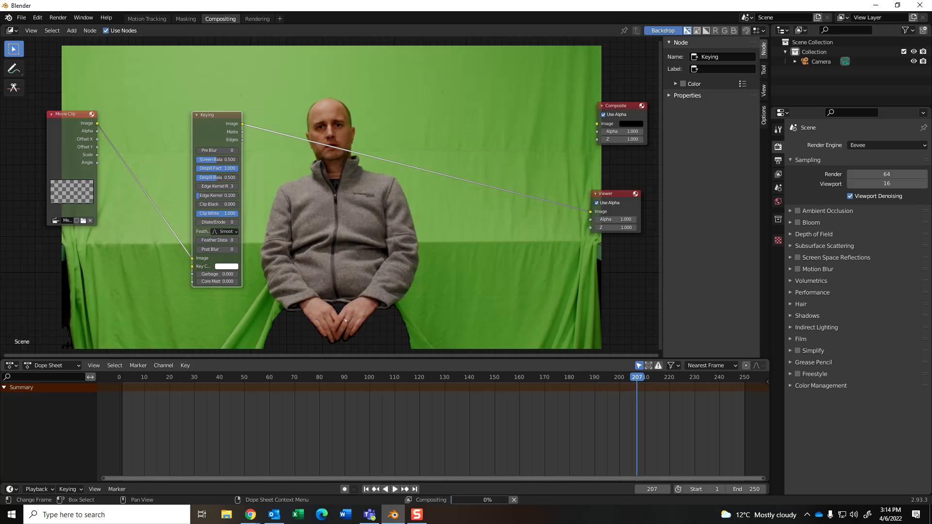
{"action": "left_click", "coordinate": [599, 377]}
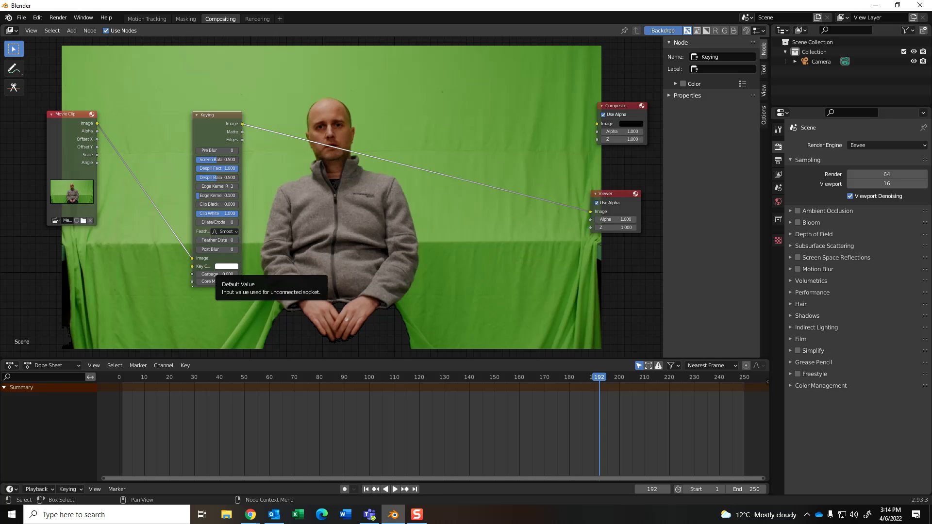
Set the Keying node's key color by sampling the green screen beside the seated subject, and shift the node slightly toward the Movie Clip node
{"action": "left_click", "coordinate": [227, 266]}
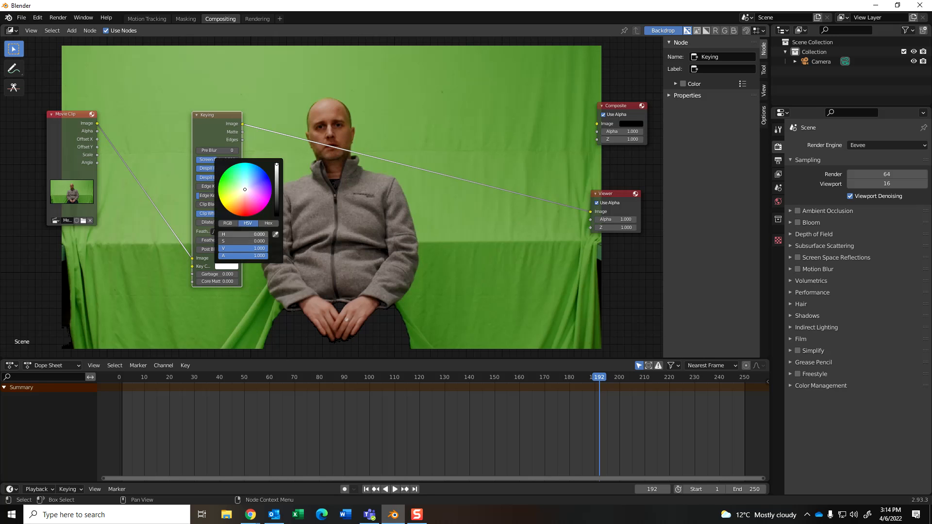
{"action": "left_click", "coordinate": [275, 235]}
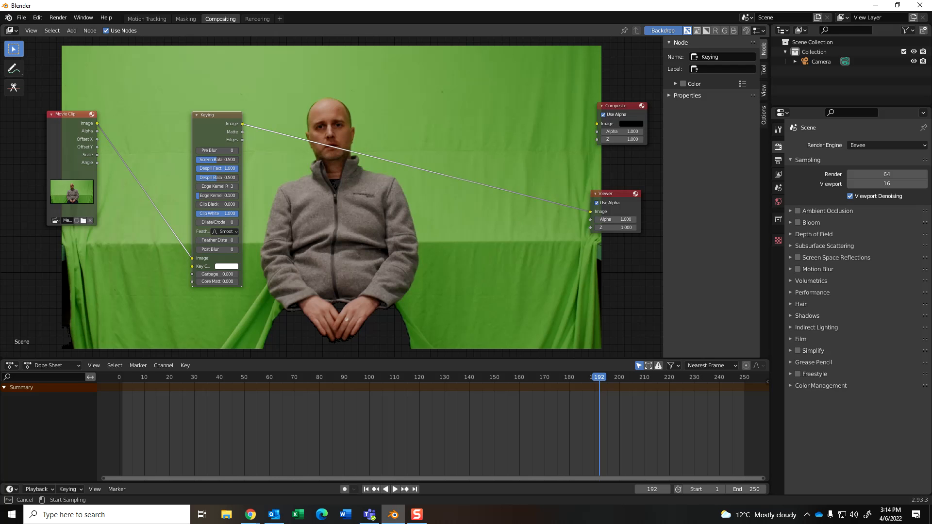
{"action": "left_click", "coordinate": [184, 320]}
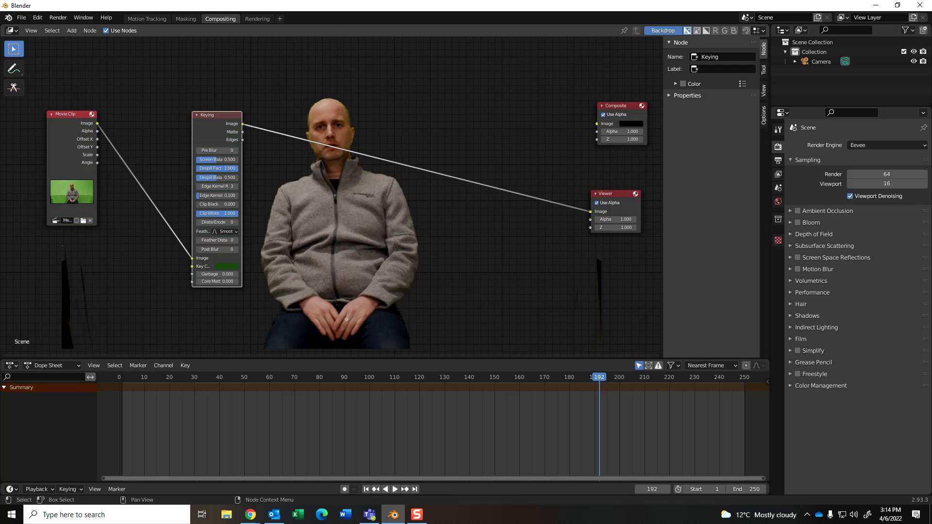
{"action": "left_click_drag", "start_coordinate": [217, 115], "coordinate": [210, 115]}
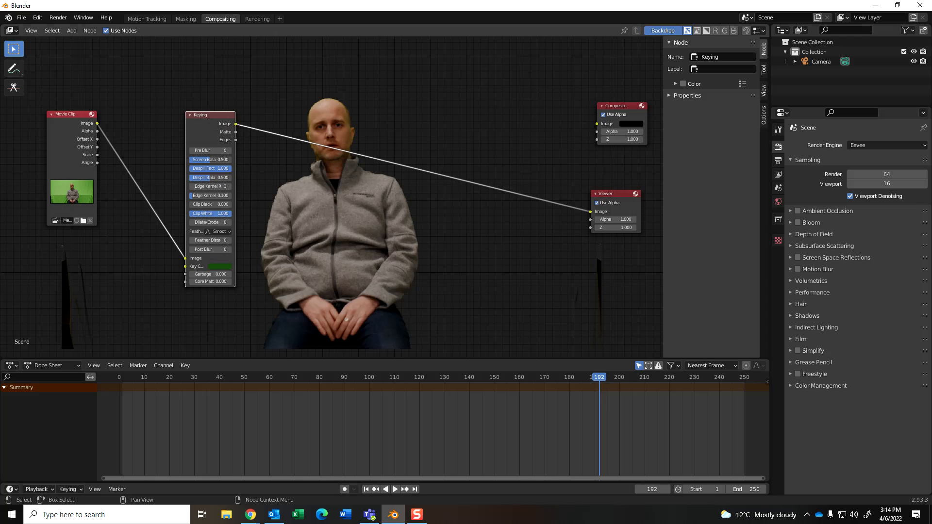
Add an Alpha Convert node and insert it on the link between the Keying and Viewer nodes
{"action": "key", "text": "shift+a"}
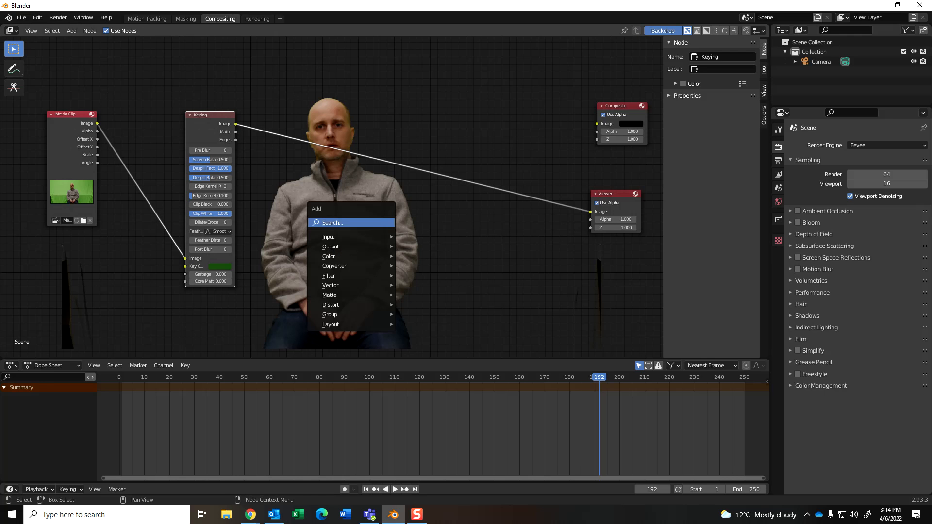
{"action": "left_click", "coordinate": [377, 223]}
{"action": "type", "text": "ap"}
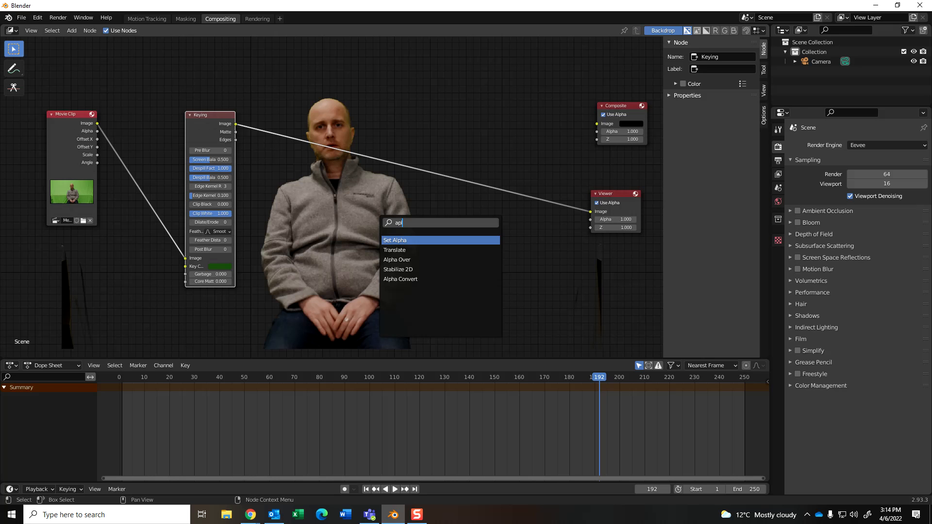
{"action": "key", "text": "Down"}
{"action": "key", "text": "Down"}
{"action": "key", "text": "Down"}
{"action": "key", "text": "Down"}
{"action": "key", "text": "Return"}
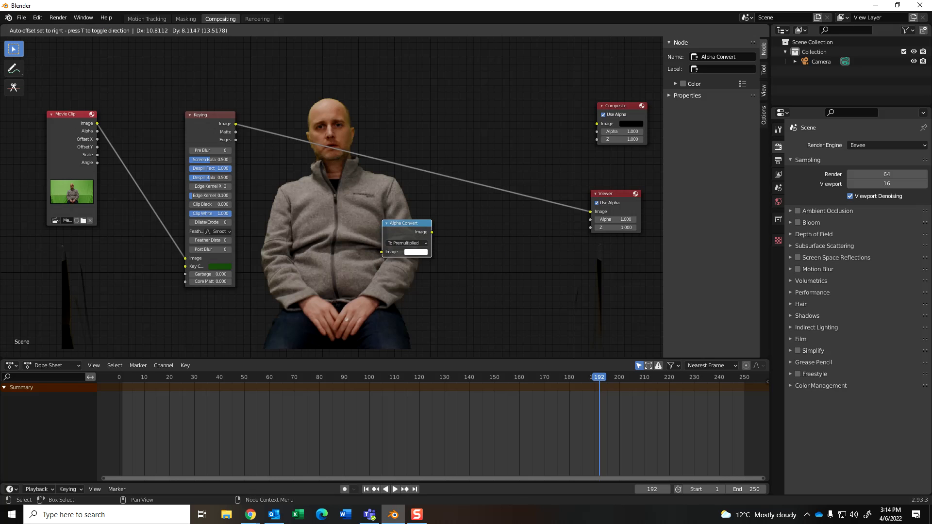
{"action": "left_click", "coordinate": [406, 160]}
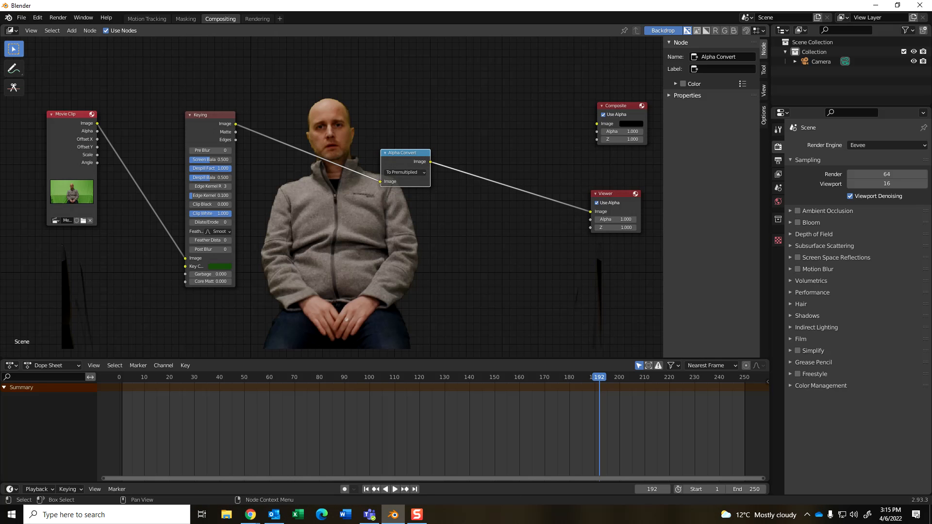
Rearrange the Keying, Alpha Convert and Viewer nodes, placing Alpha Convert close beside Keying and above the subject's head
{"action": "left_click_drag", "start_coordinate": [406, 153], "coordinate": [306, 135]}
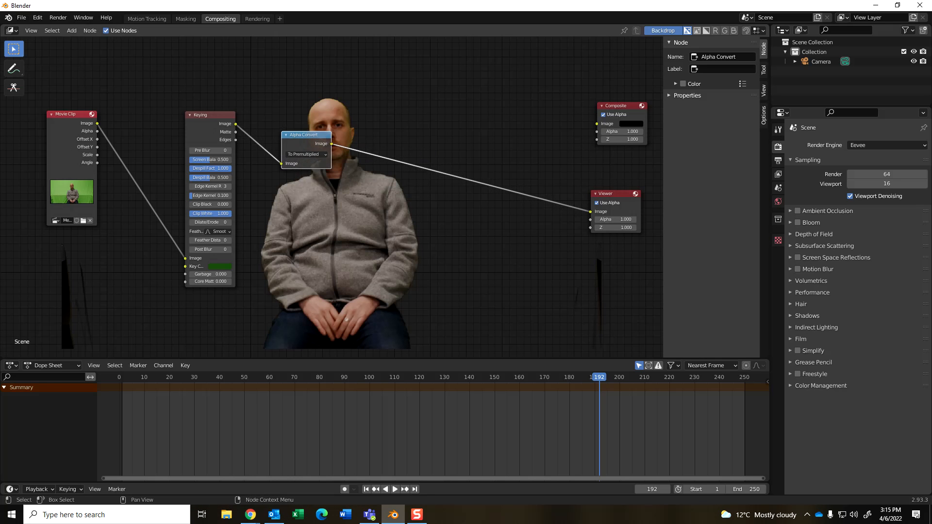
{"action": "left_click_drag", "start_coordinate": [210, 115], "coordinate": [194, 95]}
{"action": "left_click_drag", "start_coordinate": [304, 135], "coordinate": [280, 117]}
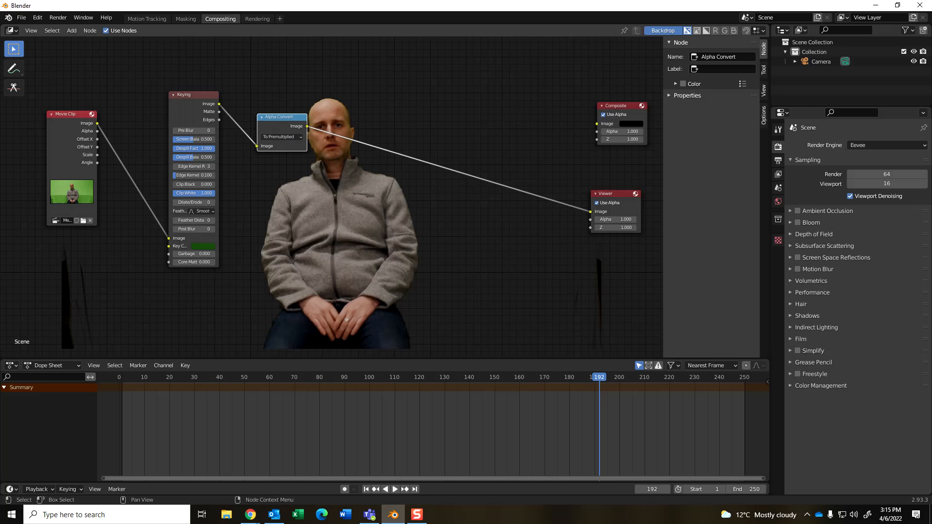
{"action": "left_click_drag", "start_coordinate": [614, 194], "coordinate": [623, 182]}
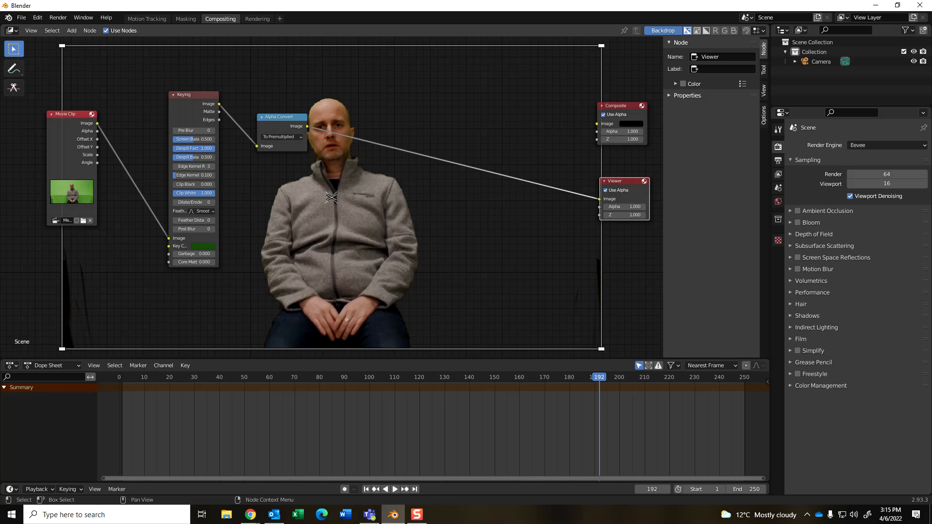
{"action": "left_click_drag", "start_coordinate": [284, 117], "coordinate": [281, 89]}
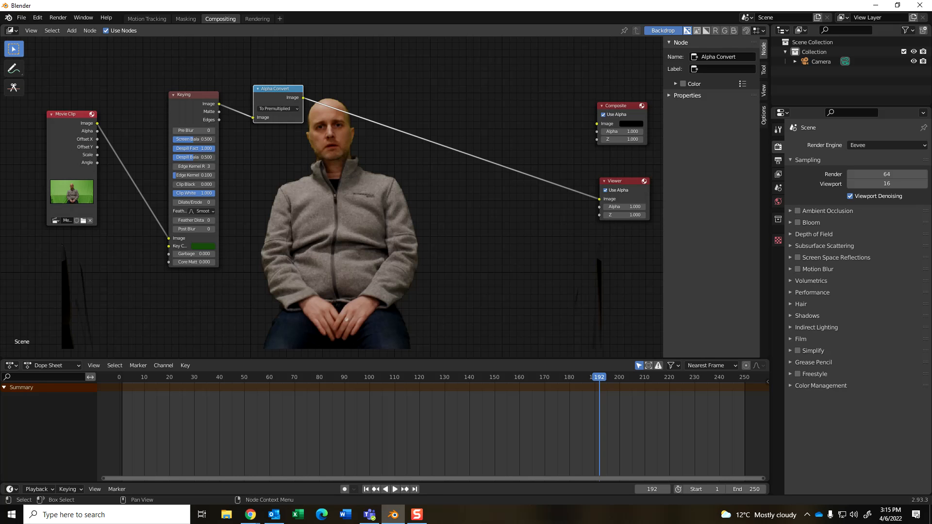
Add an Image input node below the Alpha Convert node
{"action": "key", "text": "shift+a"}
{"action": "mouse_move", "coordinate": [262, 288]}
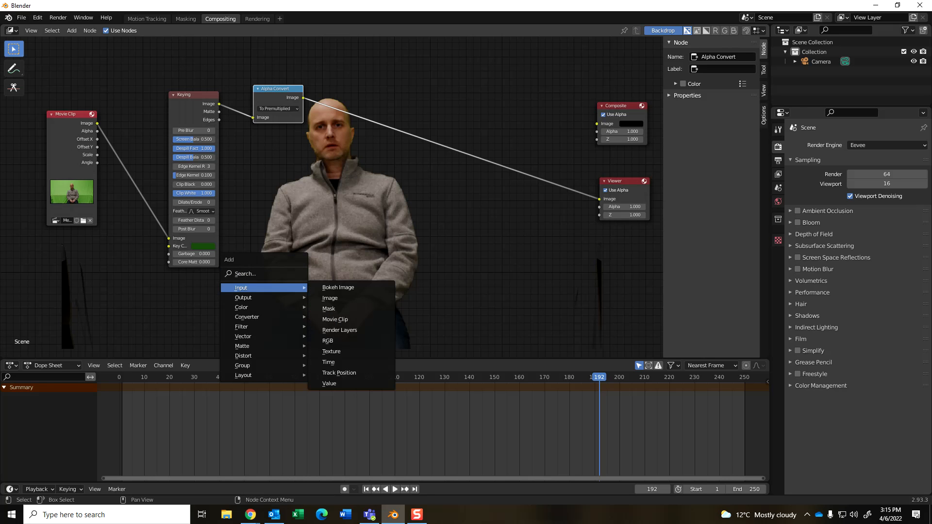
{"action": "left_click", "coordinate": [330, 298]}
{"action": "left_click", "coordinate": [290, 273]}
Load "stage curtains - Red.jpg" from ADEPT > Blender > Textures > backgrounds into the Image node and place it beside the Keying node
{"action": "left_click", "coordinate": [285, 317]}
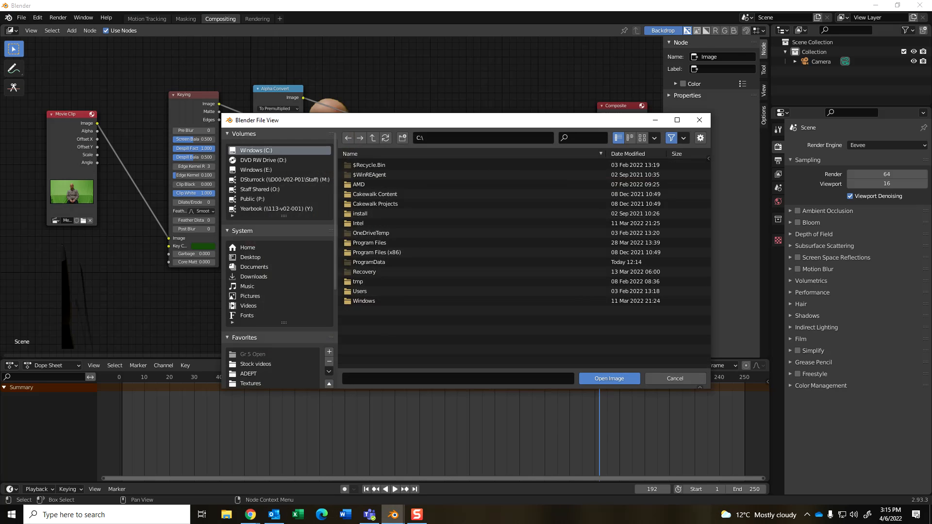
{"action": "left_click", "coordinate": [262, 374]}
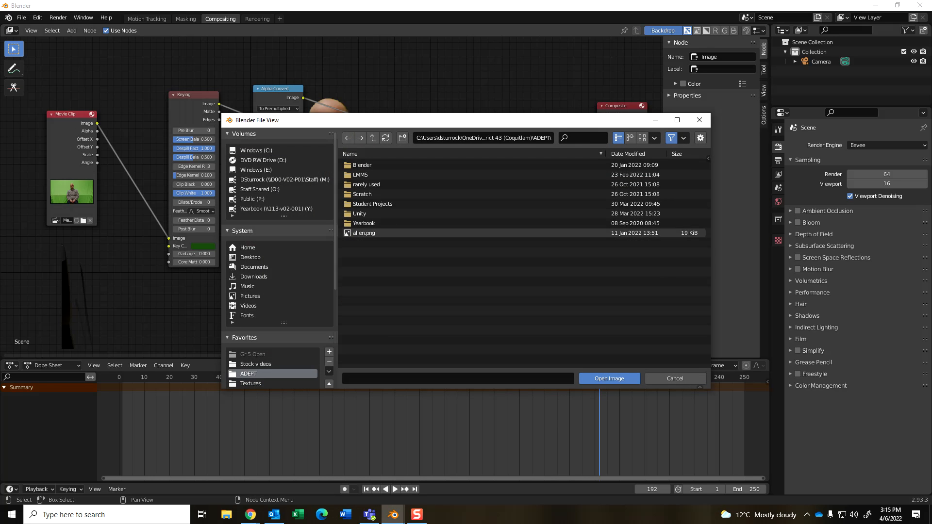
{"action": "double_click", "coordinate": [362, 165]}
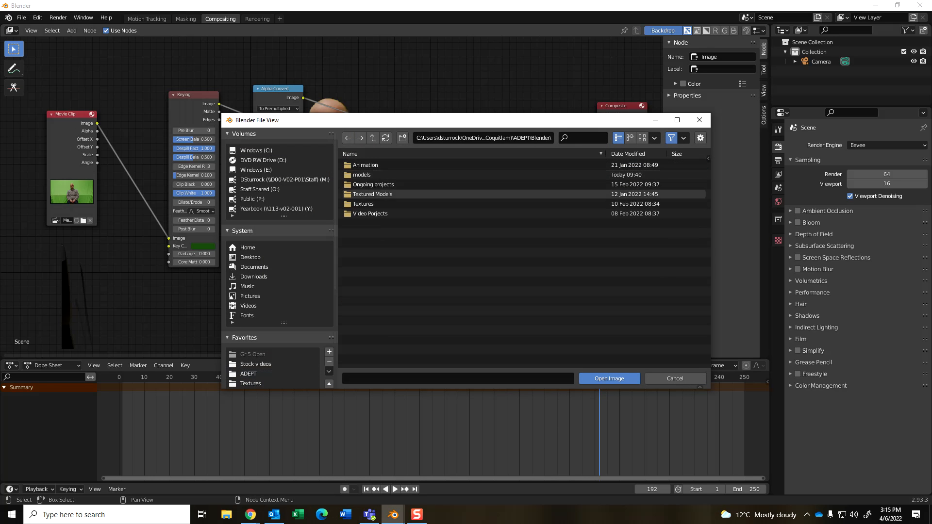
{"action": "double_click", "coordinate": [363, 204]}
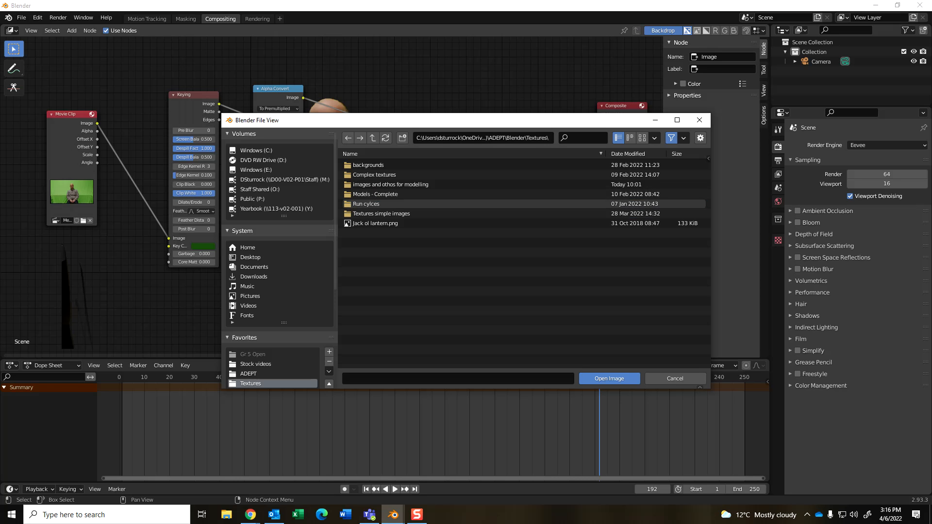
{"action": "double_click", "coordinate": [368, 165]}
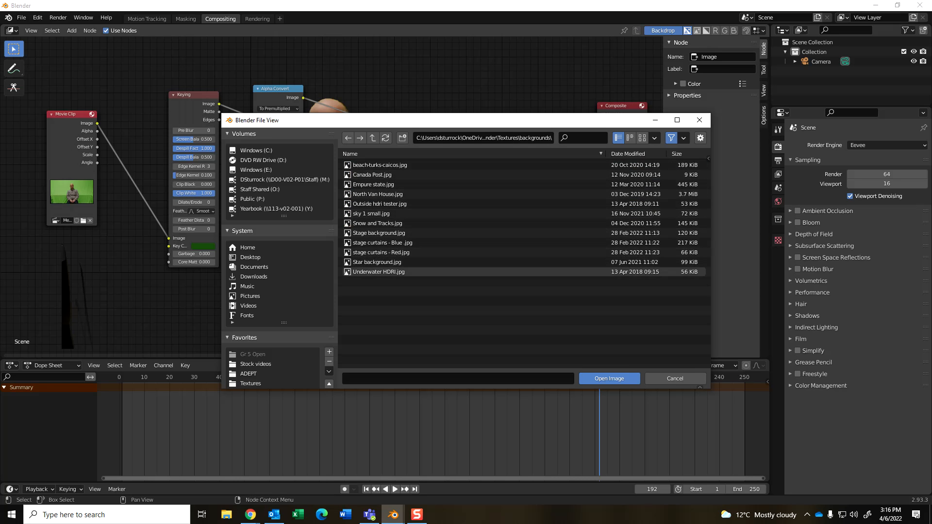
{"action": "double_click", "coordinate": [381, 253]}
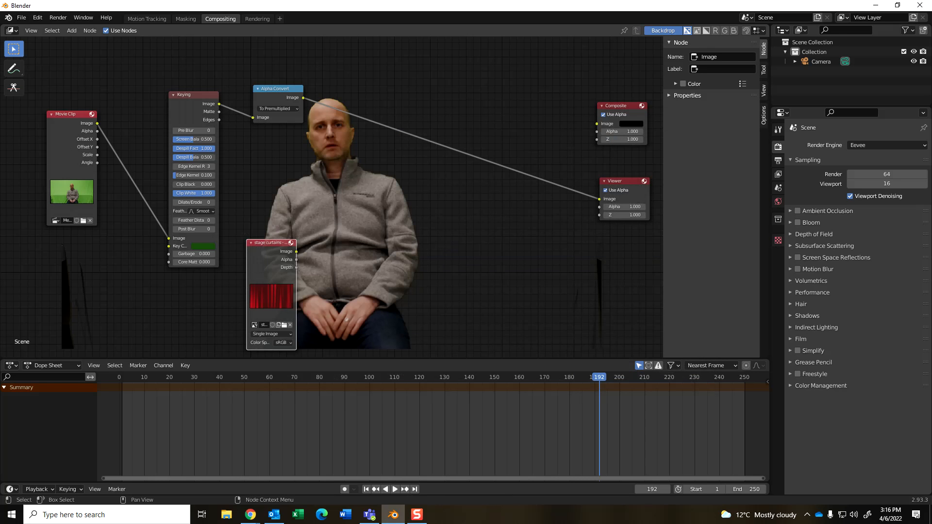
{"action": "left_click_drag", "start_coordinate": [267, 243], "coordinate": [256, 234]}
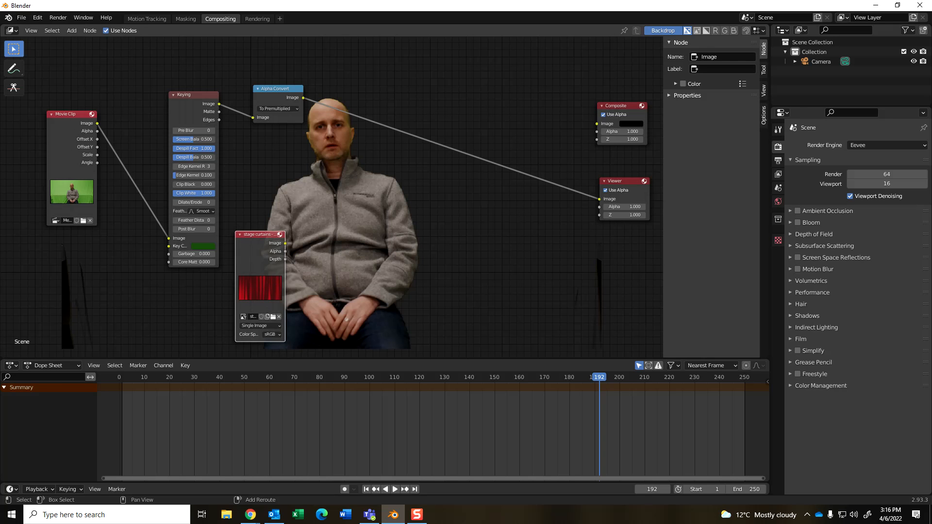
Add an Alpha Over node and insert it on the link between the Alpha Convert and Viewer nodes
{"action": "key", "text": "shift+a"}
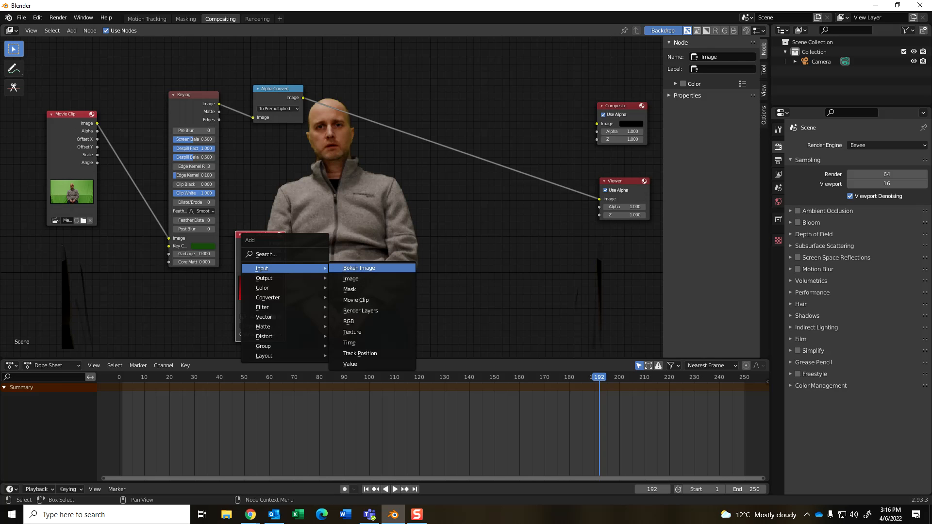
{"action": "left_click", "coordinate": [266, 254]}
{"action": "type", "text": "ap"}
{"action": "key", "text": "BackSpace"}
{"action": "type", "text": "lp"}
{"action": "key", "text": "Down"}
{"action": "key", "text": "Return"}
{"action": "left_click_drag", "start_coordinate": [380, 181], "coordinate": [466, 141]}
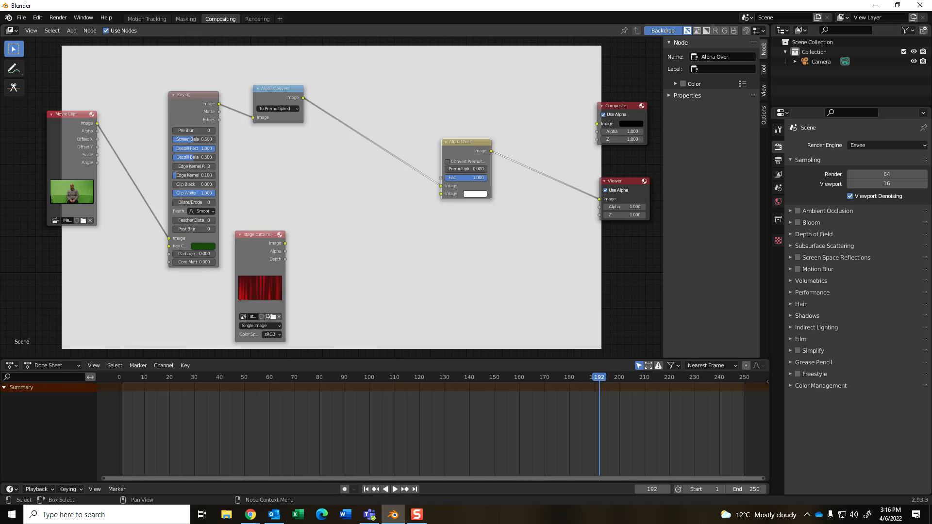
Link the curtain image to the Alpha Over node's first Image input, with Alpha Convert feeding the second, and nudge the Alpha Over node
{"action": "left_click_drag", "start_coordinate": [285, 243], "coordinate": [441, 186]}
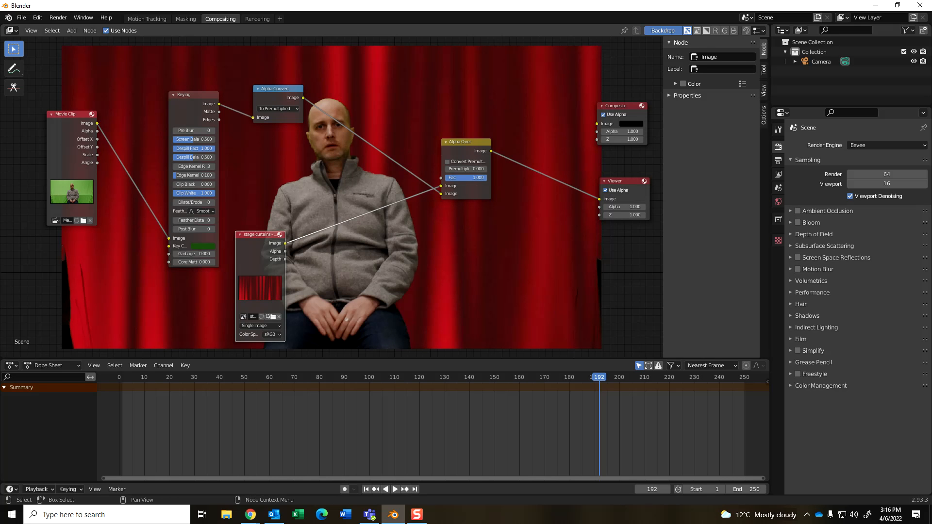
{"action": "left_click_drag", "start_coordinate": [467, 142], "coordinate": [475, 143]}
Play the composite and scrub to frame 174 to check the subject against the curtain background
{"action": "key", "text": "shift+ctrl+space"}
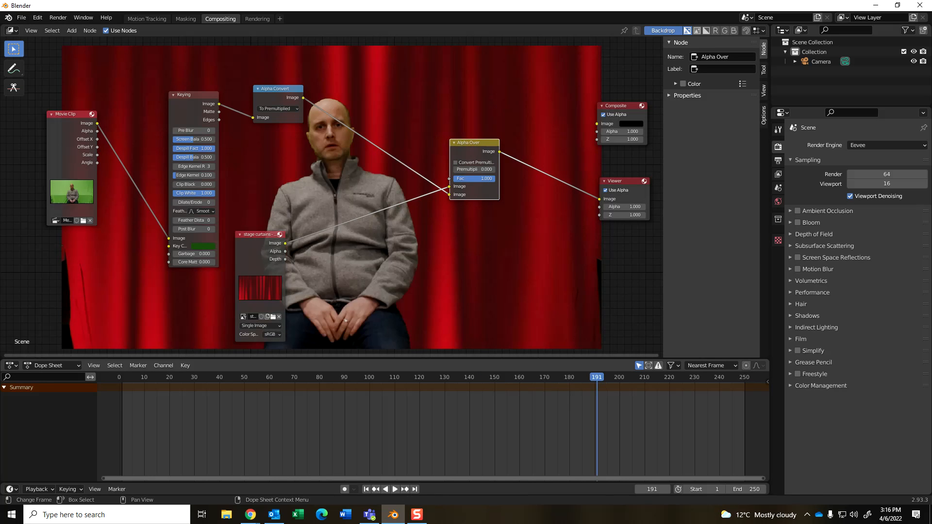
{"action": "key", "text": "space"}
{"action": "left_click_drag", "start_coordinate": [659, 378], "coordinate": [554, 377]}
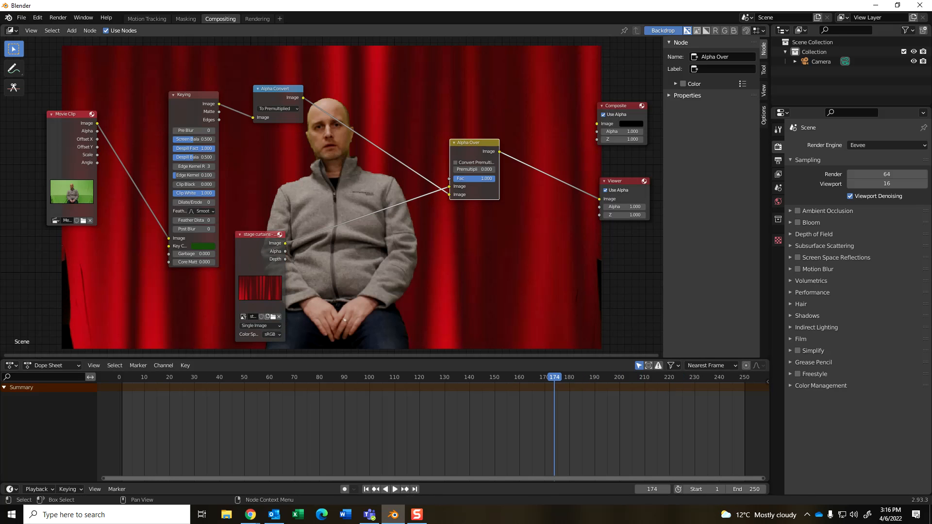
Link the Alpha Over output to the Composite node's Image input as well, and tidy the positions of the Alpha Over, curtain image and Keying nodes
{"action": "left_click_drag", "start_coordinate": [475, 143], "coordinate": [597, 124]}
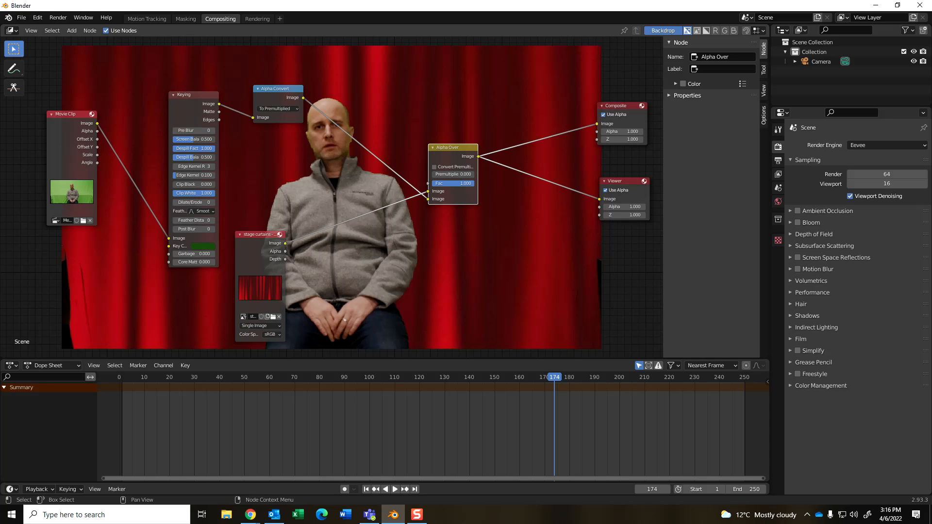
{"action": "left_click_drag", "start_coordinate": [258, 235], "coordinate": [257, 199]}
{"action": "left_click", "coordinate": [195, 95]}
{"action": "left_click_drag", "start_coordinate": [195, 95], "coordinate": [188, 90]}
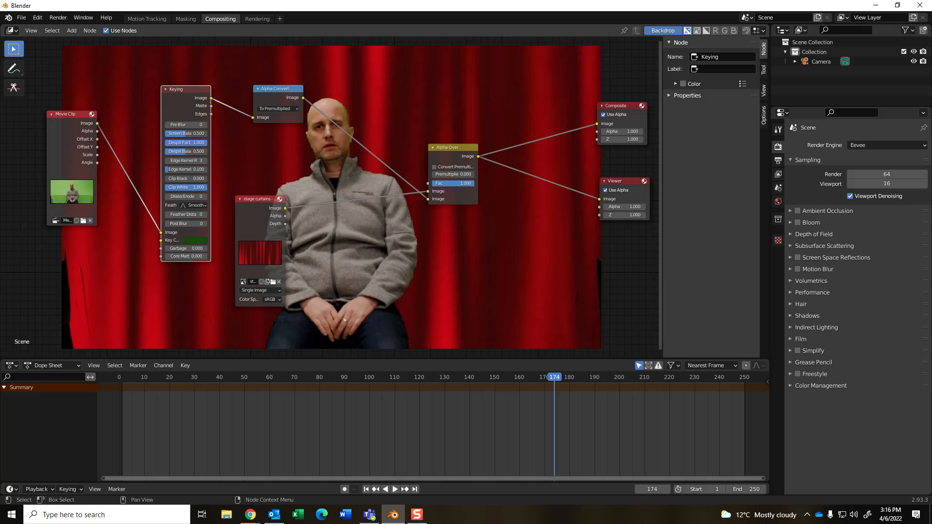
Show the scene's output properties and browse the render output folder without changing it
{"action": "left_click", "coordinate": [778, 160]}
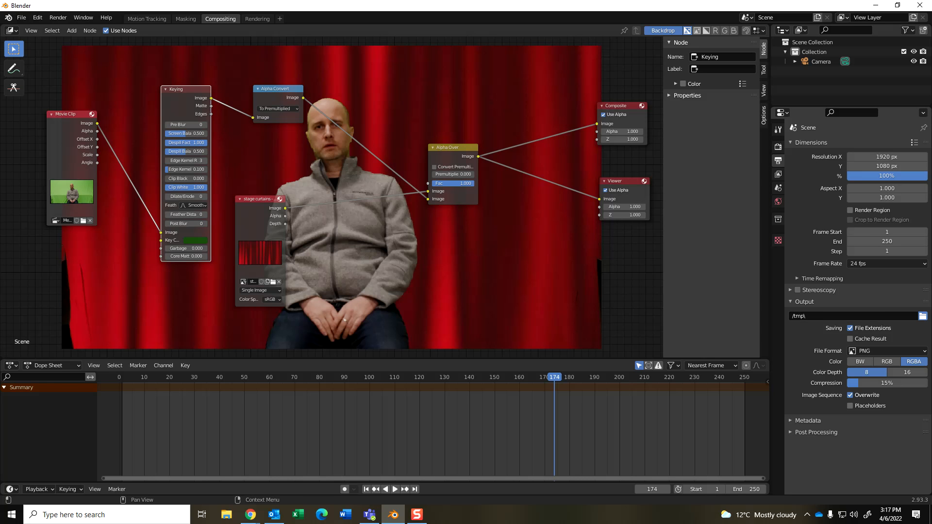
{"action": "left_click", "coordinate": [923, 316]}
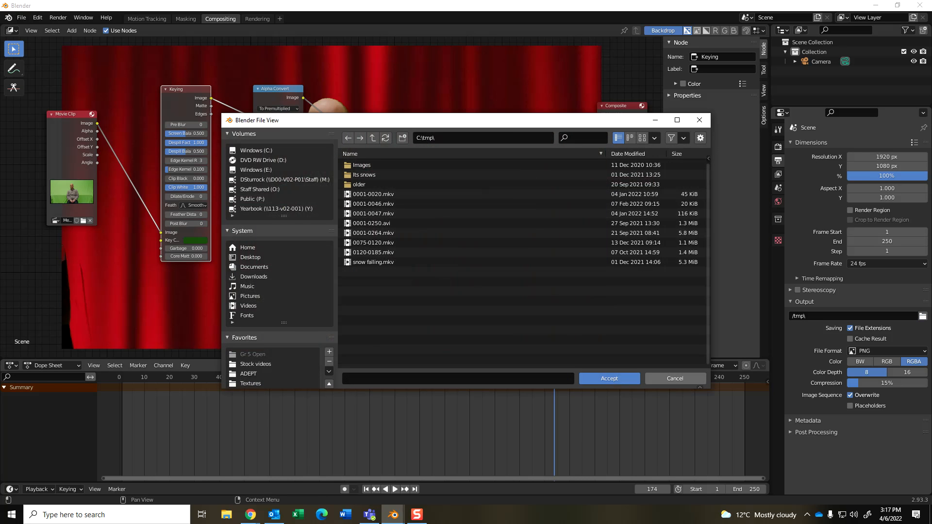
{"action": "left_click", "coordinate": [675, 379]}
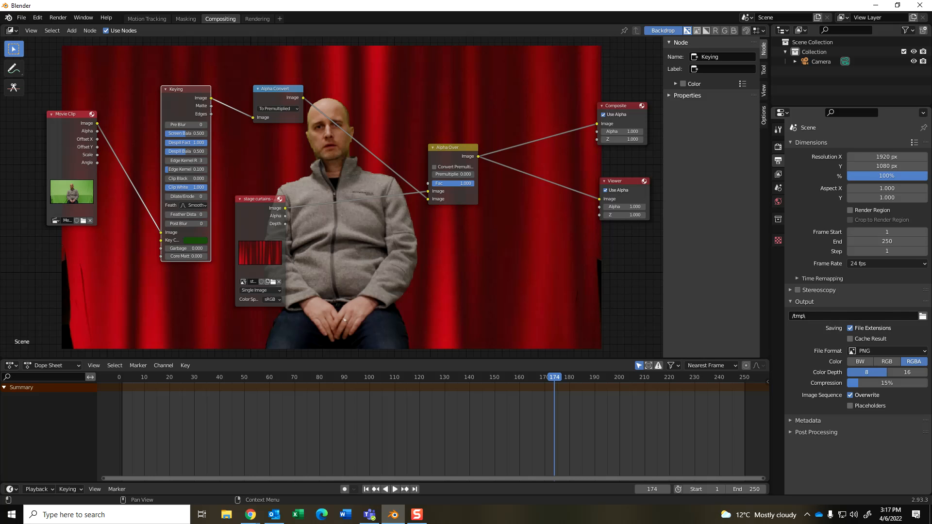
Switch to File Explorer, look at the contents of the tmp folder on the Windows (C:) drive, and close the window
{"action": "left_click", "coordinate": [226, 515]}
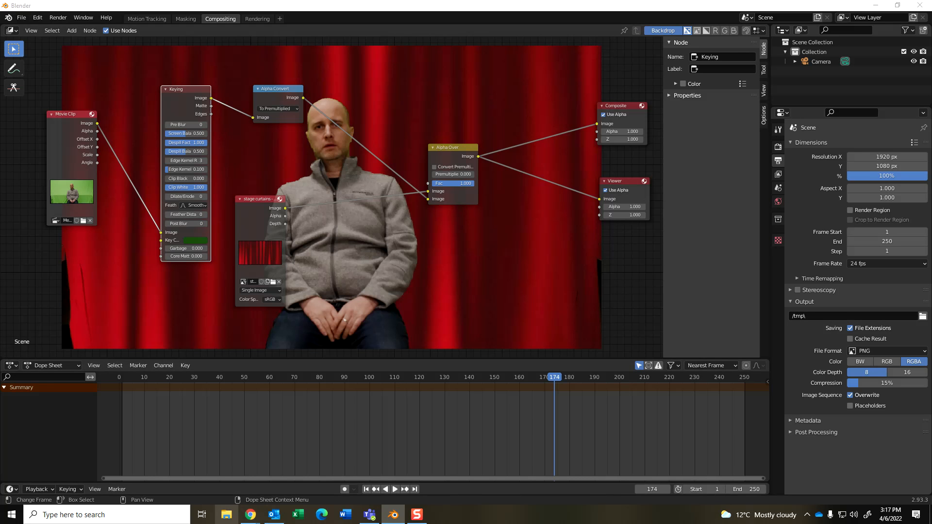
{"action": "left_click_drag", "start_coordinate": [931, 73], "coordinate": [271, 50]}
{"action": "scroll", "coordinate": [136, 240], "scroll_direction": "down", "scroll_amount": 3}
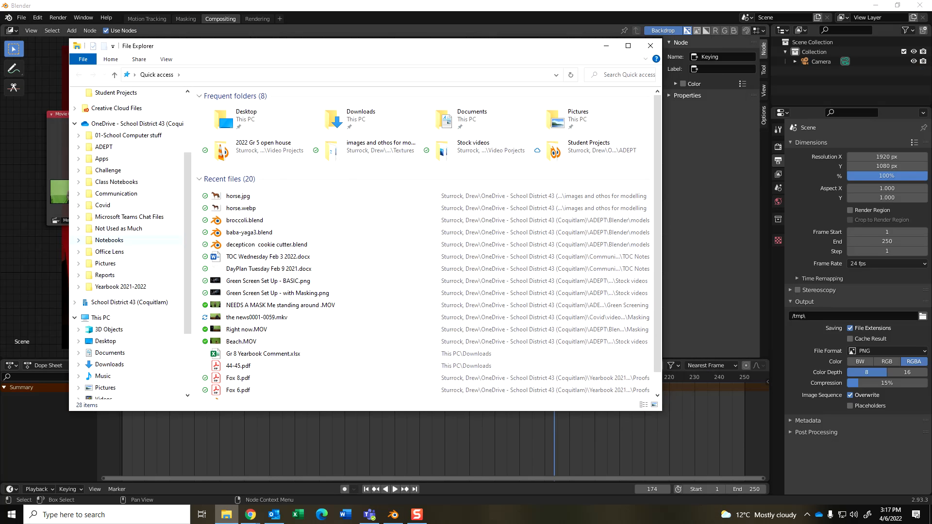
{"action": "scroll", "coordinate": [131, 252], "scroll_direction": "down", "scroll_amount": 3}
{"action": "left_click", "coordinate": [113, 311]}
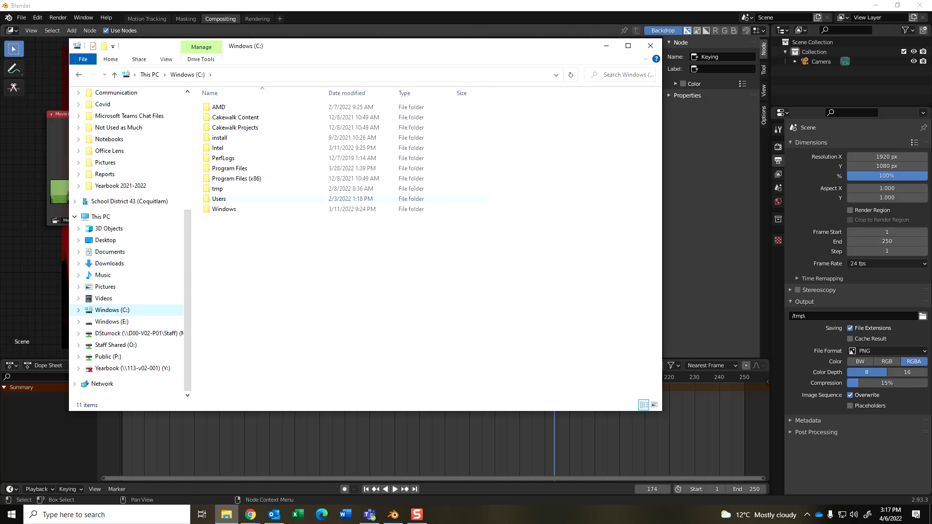
{"action": "double_click", "coordinate": [218, 189]}
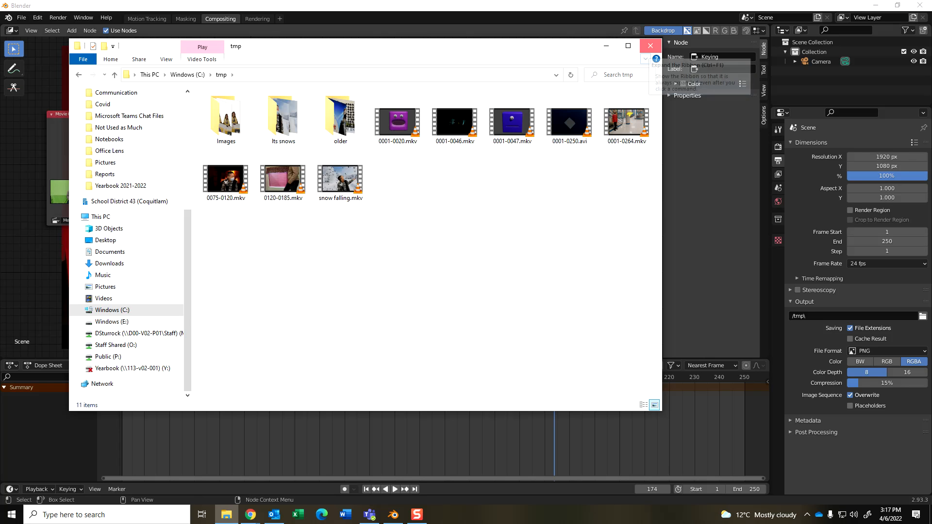
{"action": "left_click", "coordinate": [651, 46]}
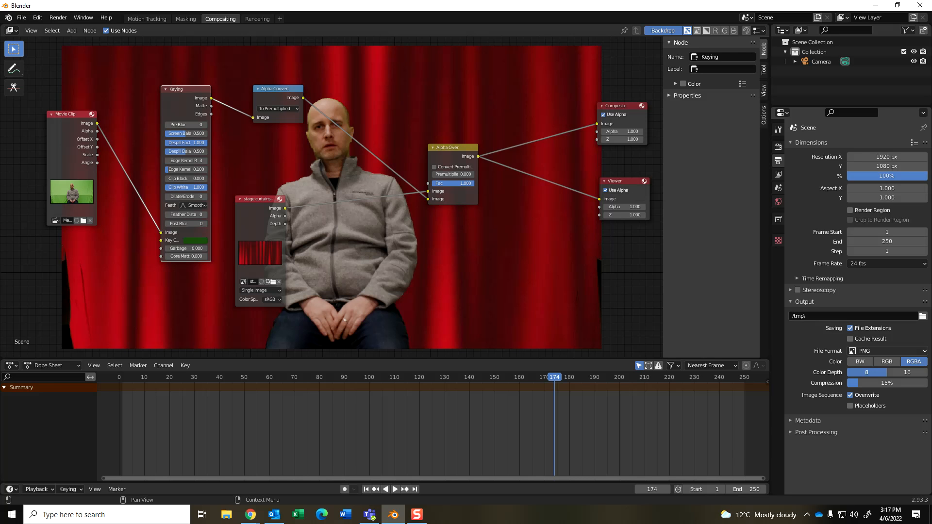
Set the render output format to FFmpeg Video and, in its expanded encoding settings, set the audio codec to AAC
{"action": "left_click", "coordinate": [888, 351]}
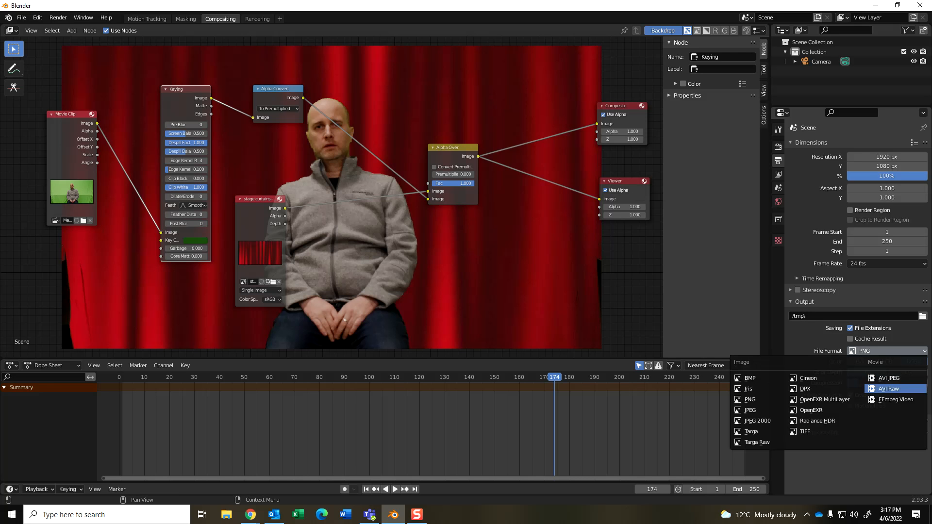
{"action": "left_click", "coordinate": [896, 399]}
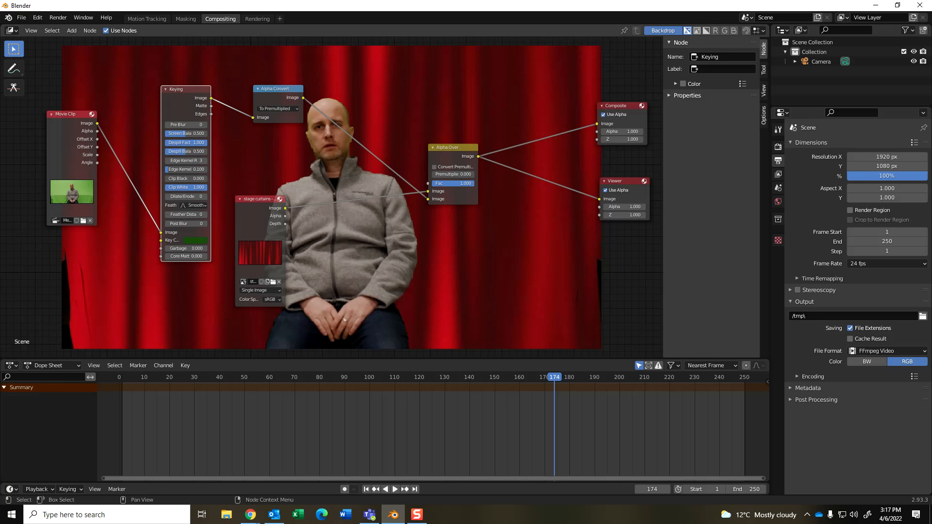
{"action": "left_click", "coordinate": [812, 377]}
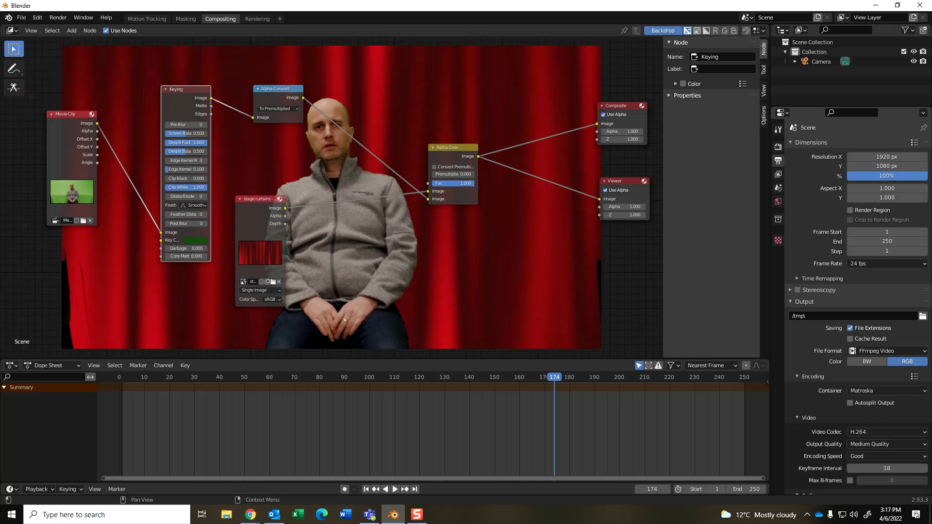
{"action": "scroll", "coordinate": [858, 306], "scroll_direction": "down", "scroll_amount": 3}
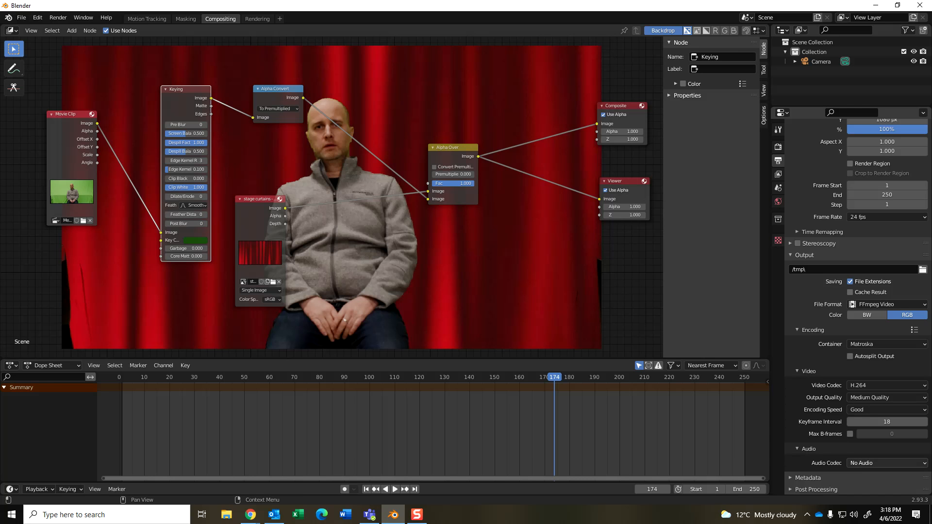
{"action": "left_click", "coordinate": [887, 463]}
{"action": "left_click", "coordinate": [884, 442]}
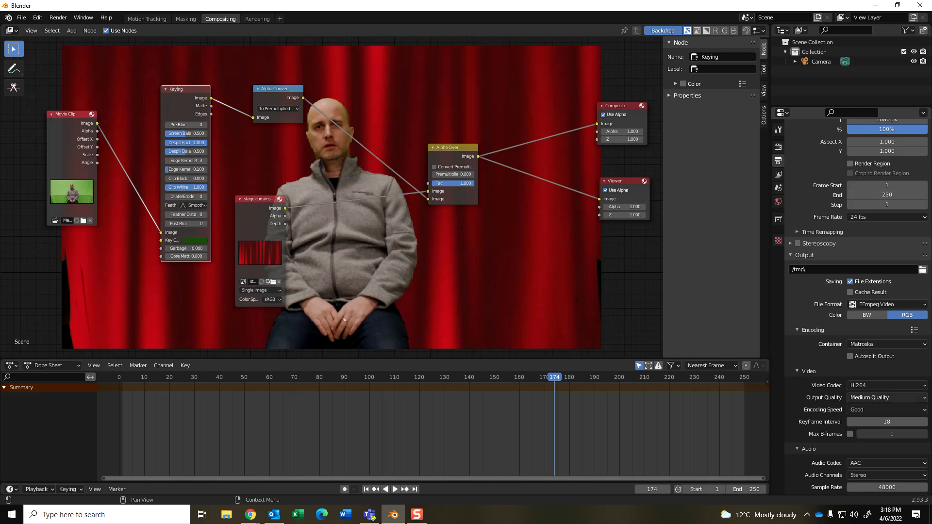
{"action": "scroll", "coordinate": [857, 311], "scroll_direction": "down", "scroll_amount": 3}
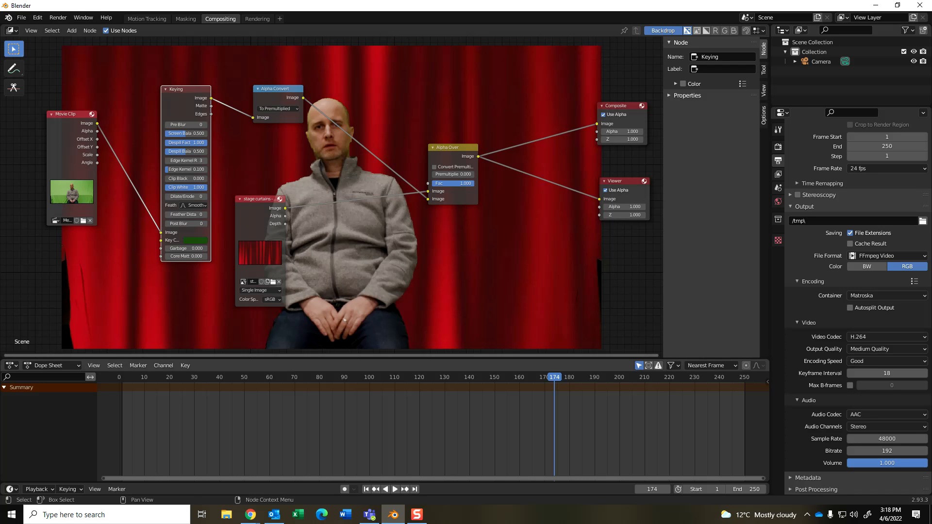
Change the Dope Sheet area to the Video Sequencer and return the playhead to frame 1
{"action": "left_click", "coordinate": [10, 366]}
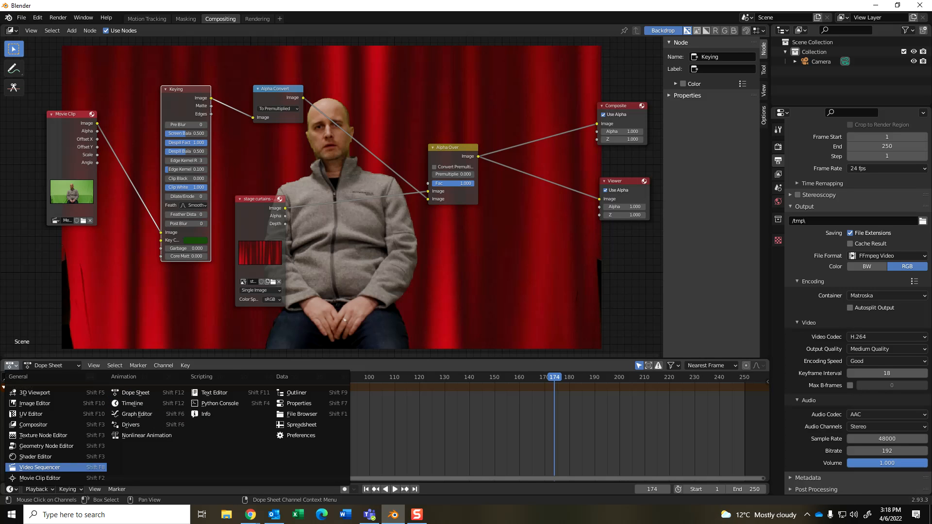
{"action": "left_click", "coordinate": [39, 468]}
{"action": "key", "text": "ctrl+shift+space"}
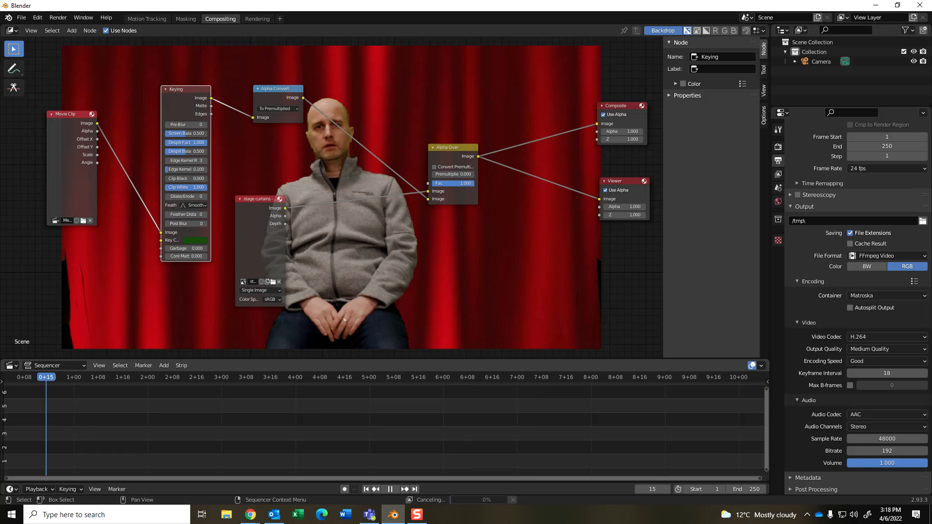
{"action": "key", "text": "Escape"}
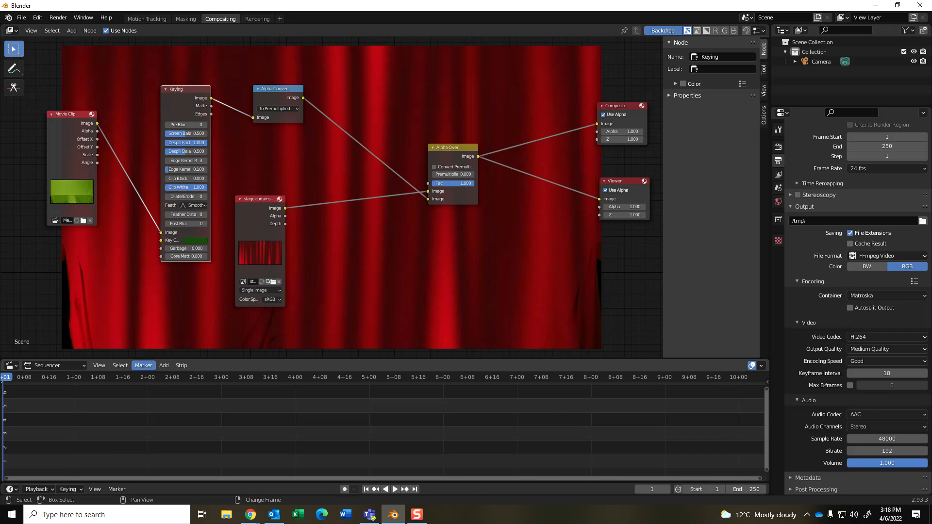
Add Me sitting down.MOV from the Green Screening folder to the sequencer at frame 1 and delete its video strip, keeping only the sound strip
{"action": "left_click", "coordinate": [164, 366]}
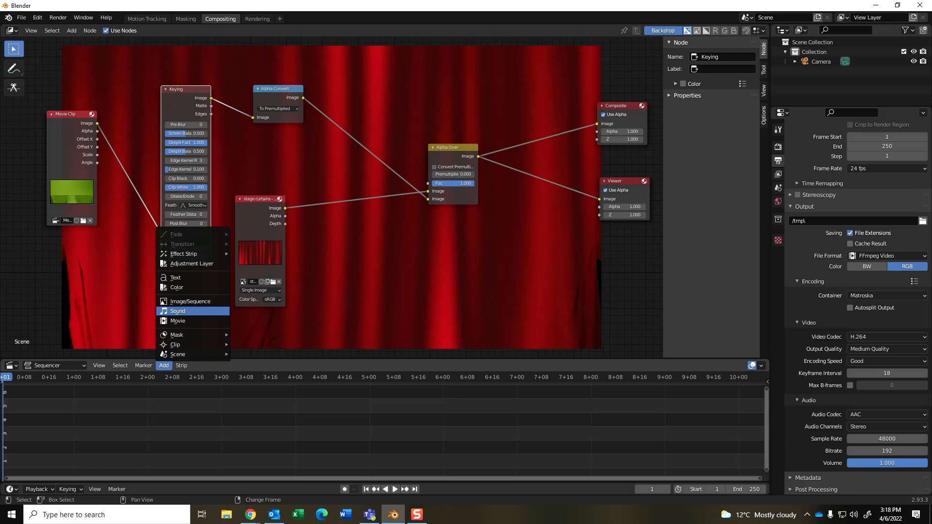
{"action": "left_click", "coordinate": [177, 321]}
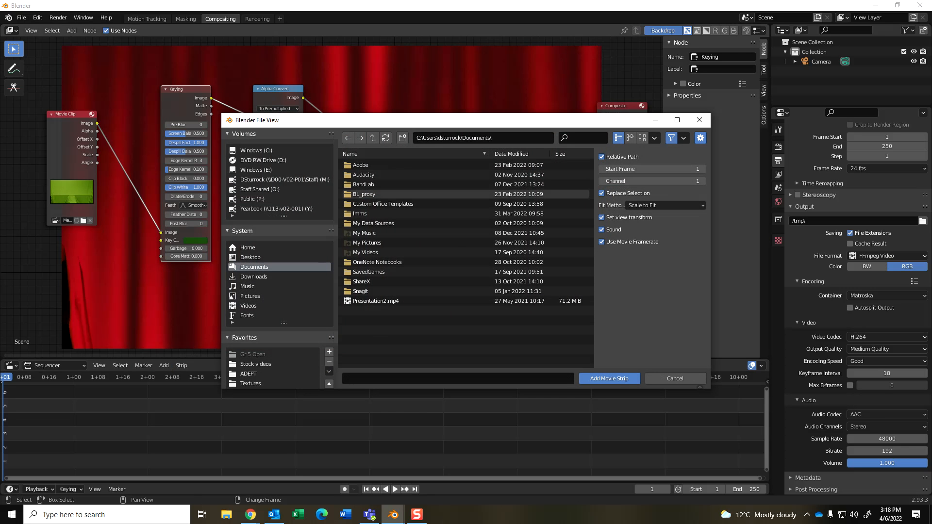
{"action": "scroll", "coordinate": [279, 301], "scroll_direction": "down", "scroll_amount": 2}
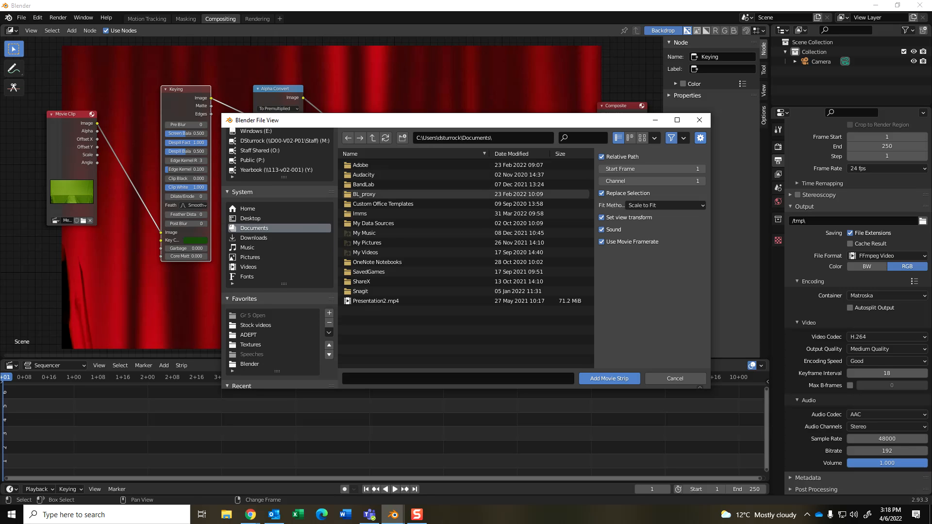
{"action": "left_click", "coordinate": [255, 325]}
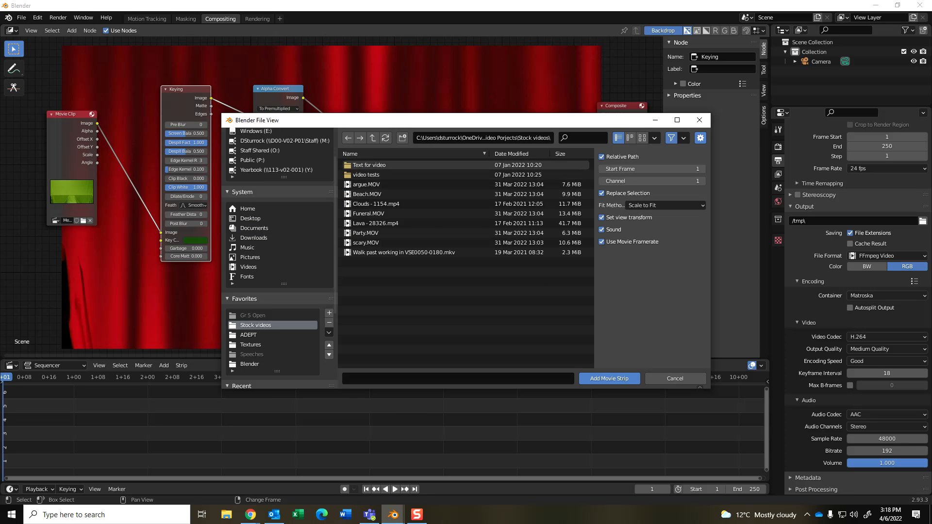
{"action": "left_click", "coordinate": [366, 174]}
{"action": "left_click", "coordinate": [369, 165]}
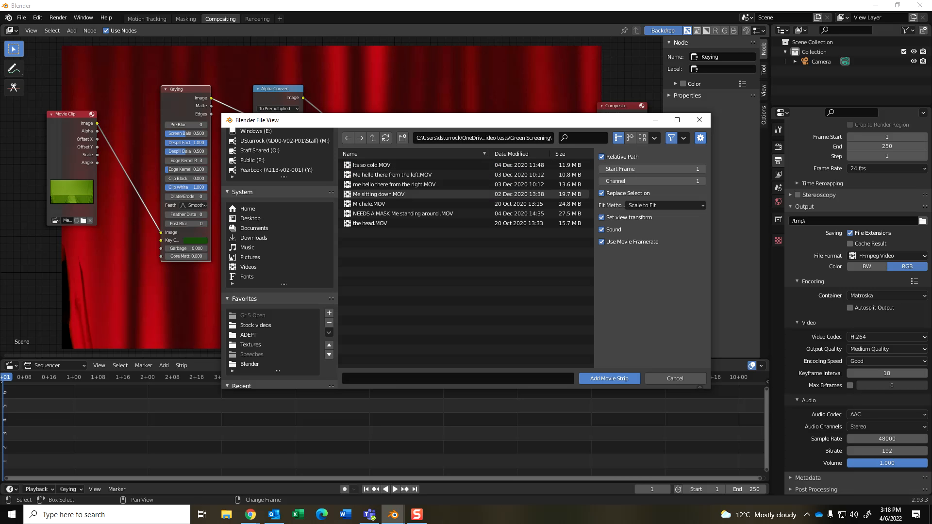
{"action": "double_click", "coordinate": [379, 194]}
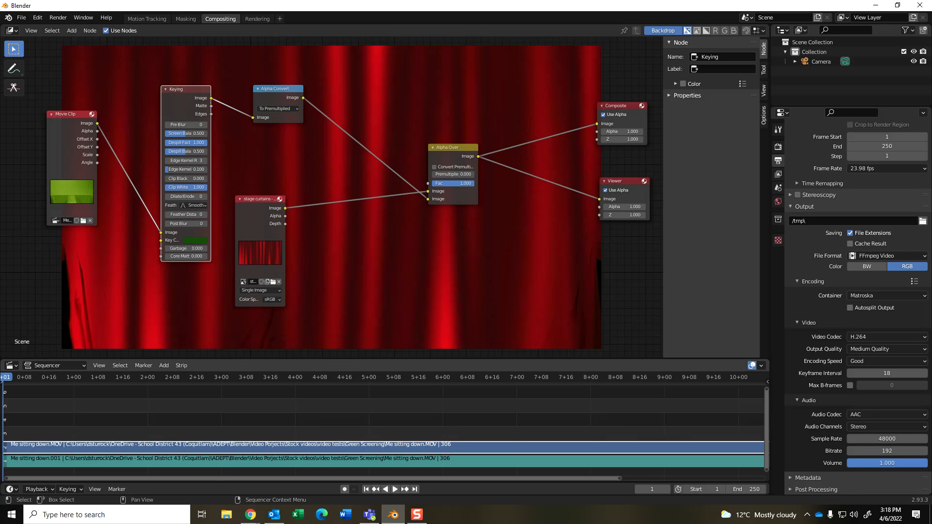
{"action": "key", "text": "Delete"}
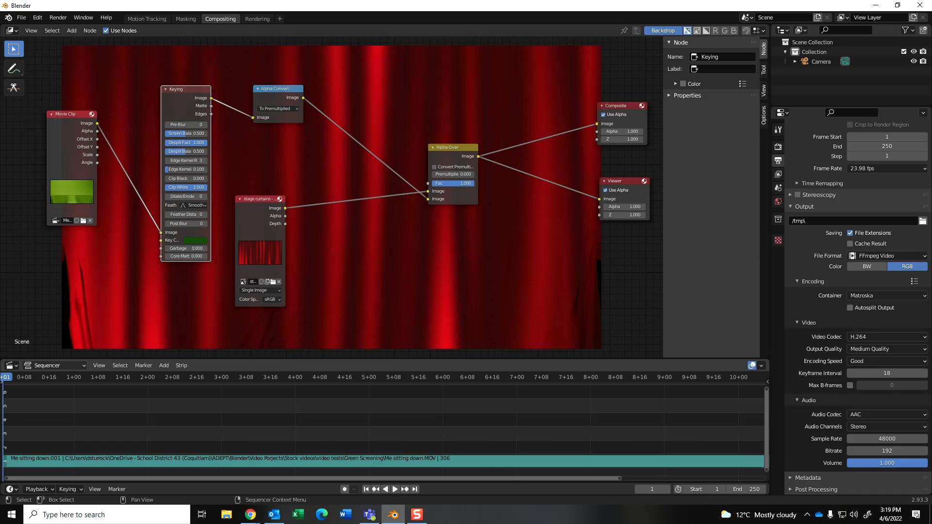
{"action": "left_click", "coordinate": [12, 366]}
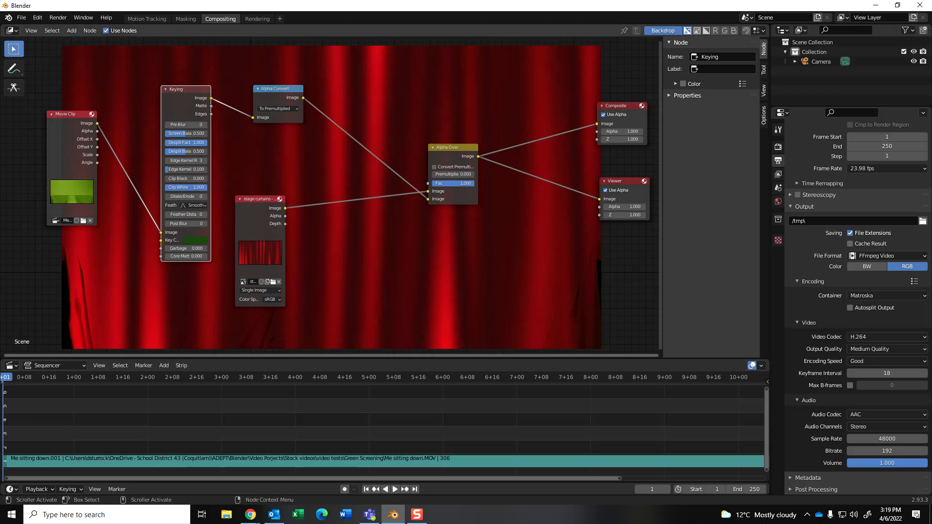
Play the composite together with the sound strip, stop playback, and scrub back to frame 120 to check the result
{"action": "key", "text": "space"}
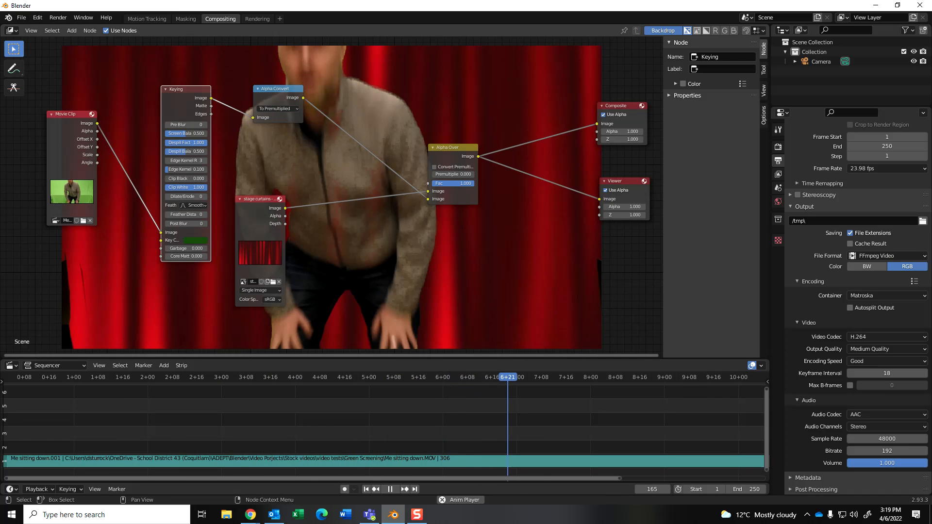
{"action": "key", "text": "space"}
{"action": "key", "text": "space"}
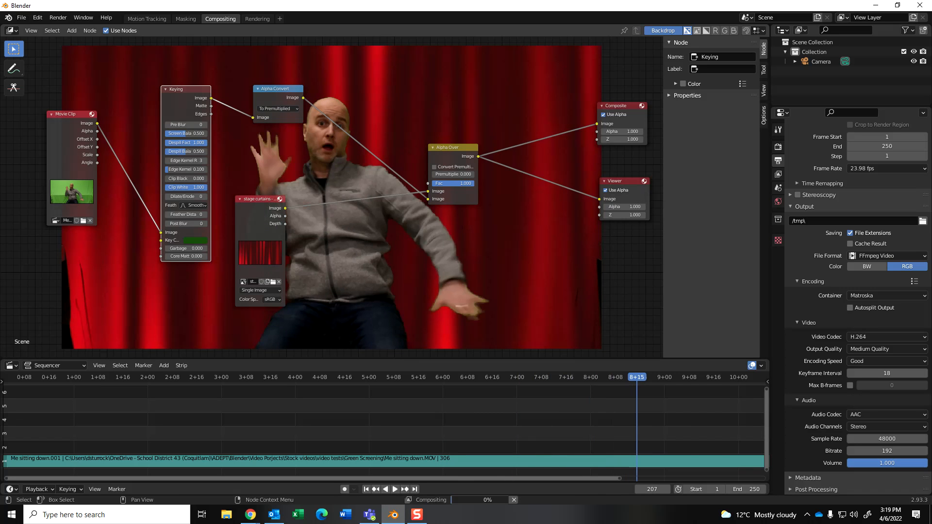
{"action": "key", "text": "space"}
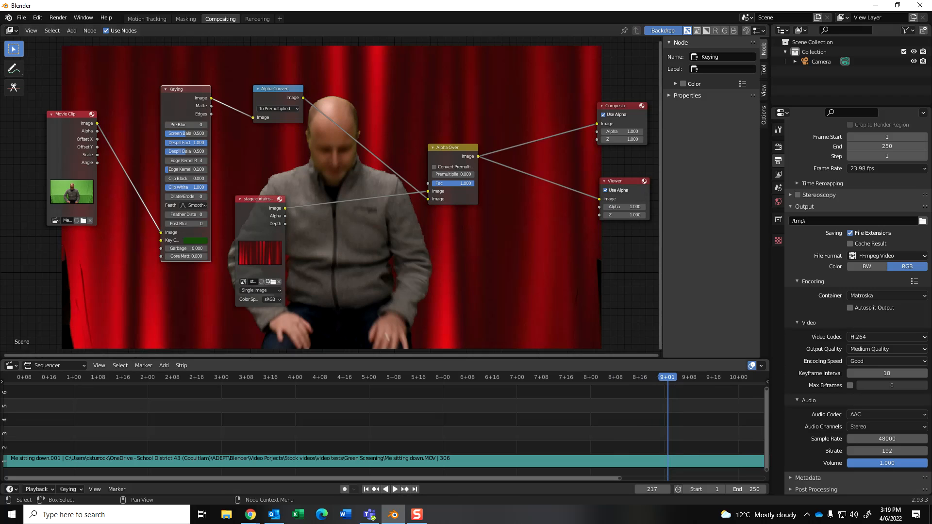
{"action": "left_click_drag", "start_coordinate": [668, 377], "coordinate": [370, 377]}
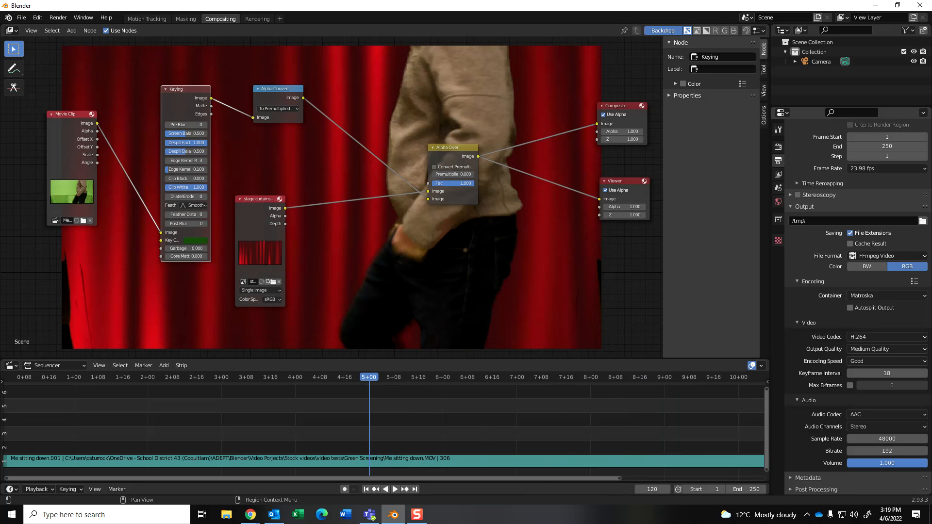
{"action": "scroll", "coordinate": [845, 257], "scroll_direction": "up", "scroll_amount": 2}
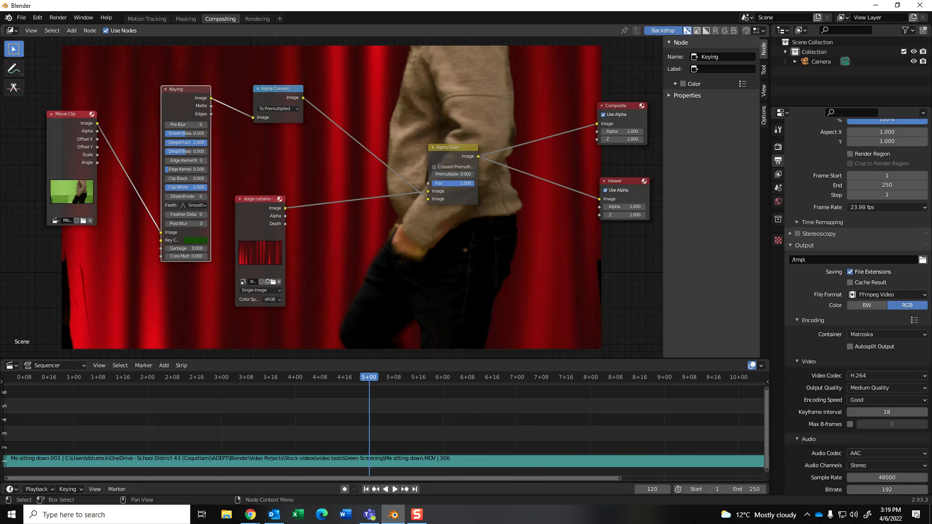
Move the stage curtains image node slightly lower in the node layout, next to the Keying node
{"action": "left_click_drag", "start_coordinate": [258, 200], "coordinate": [255, 207]}
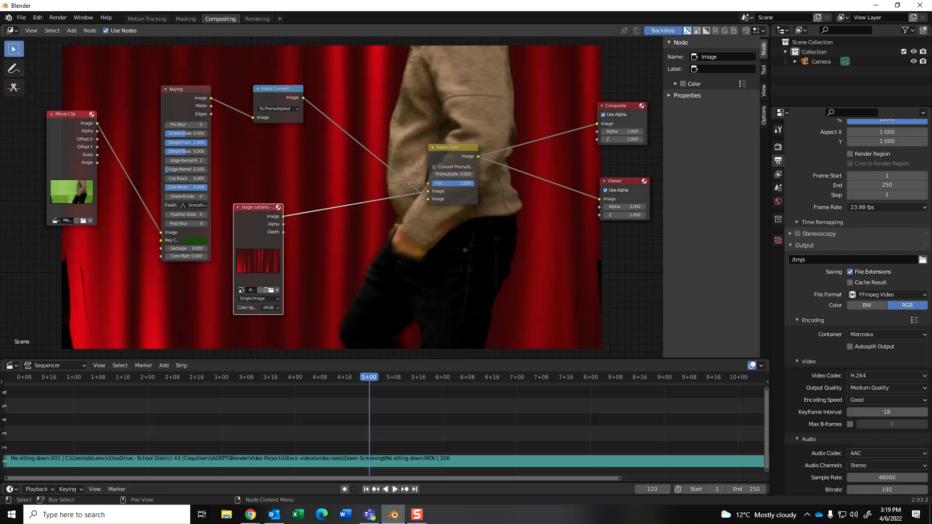
{"action": "left_click_drag", "start_coordinate": [255, 207], "coordinate": [255, 215]}
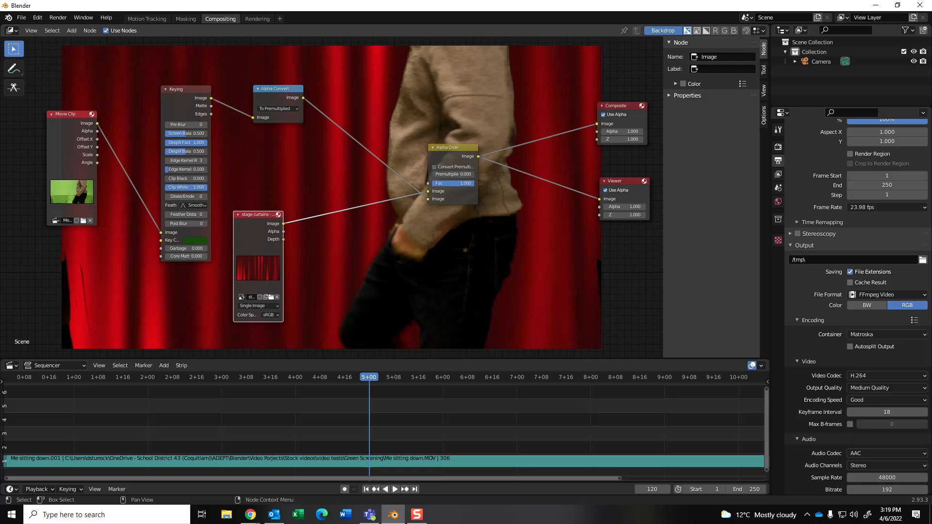
{"action": "left_click_drag", "start_coordinate": [255, 215], "coordinate": [249, 222]}
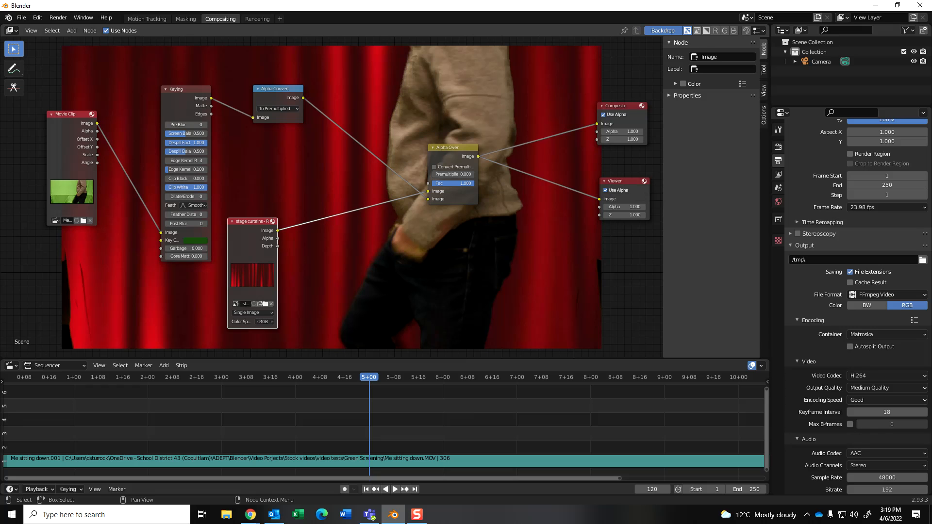